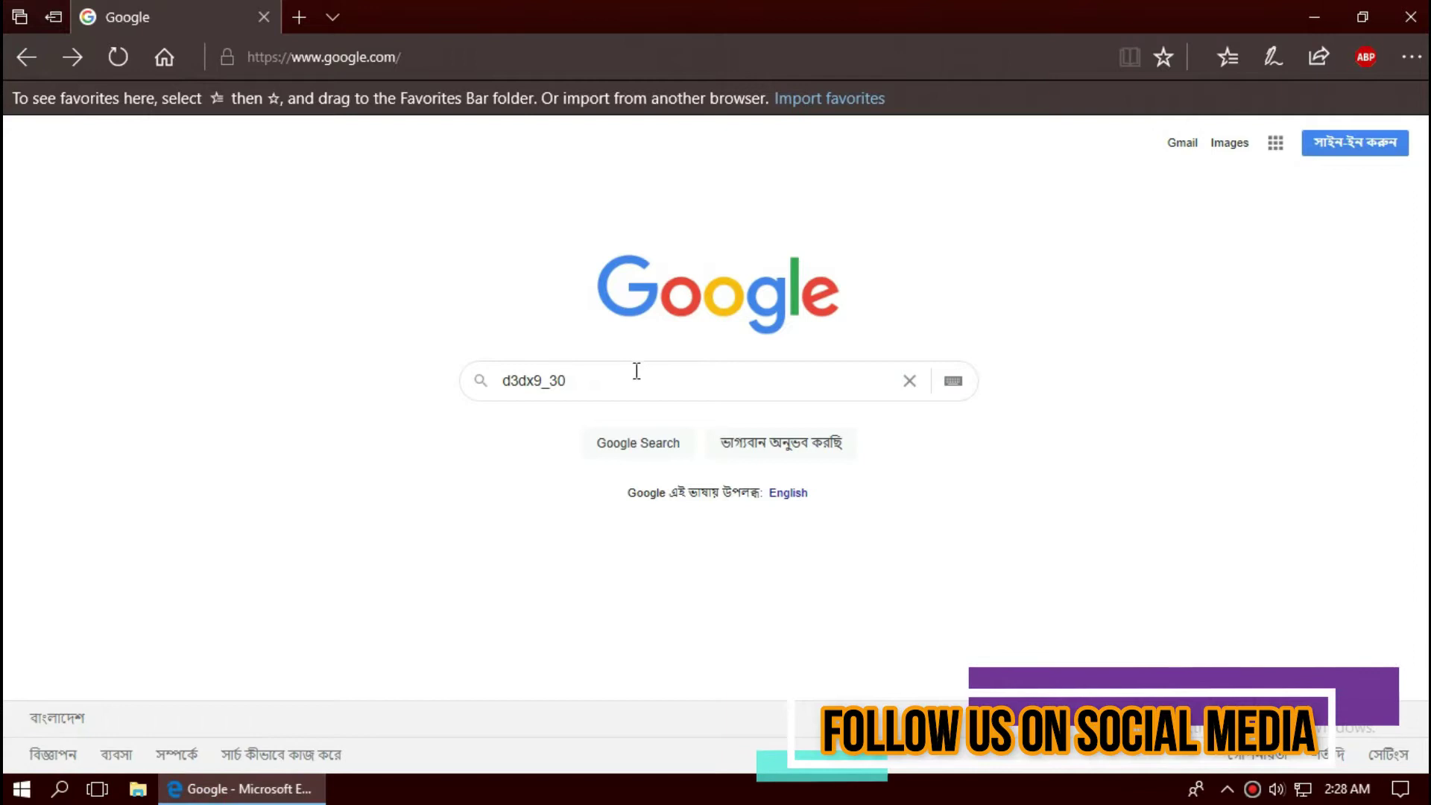
Step: Search Google for d3dx9_30 and open the DLL-files.com d3dx9_30.dll page's version list
click(636, 373)
key(Return)
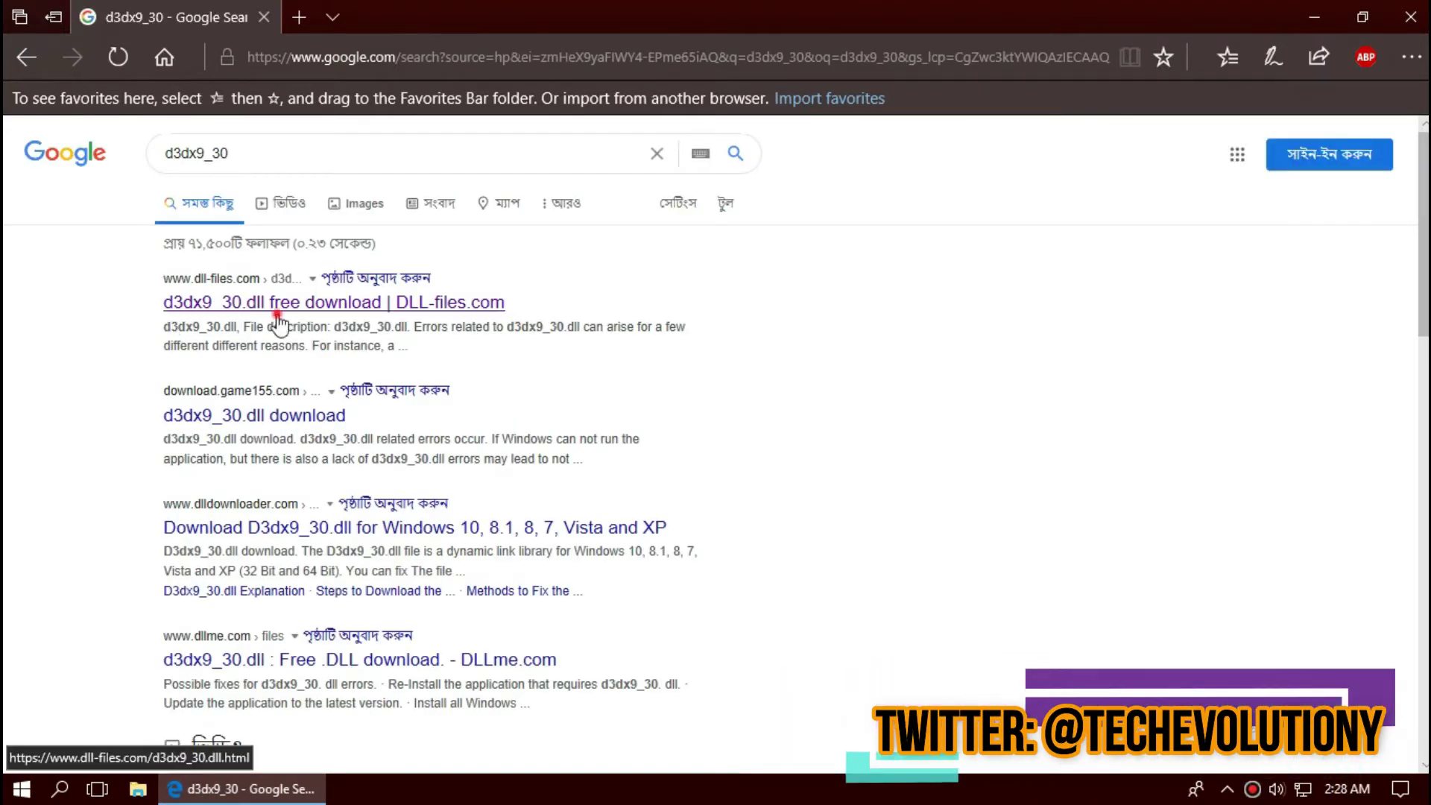
click(278, 317)
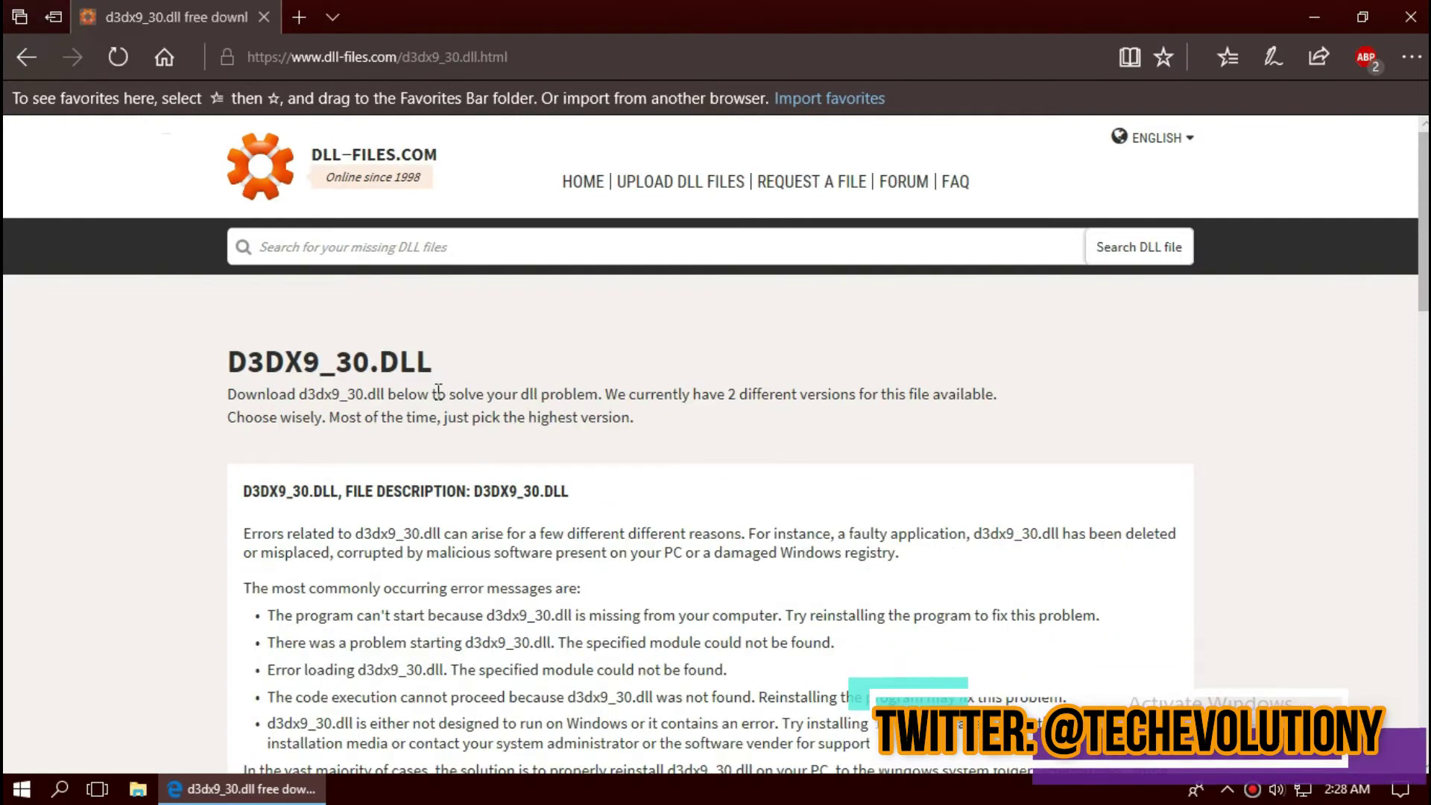
scroll(439, 392, down, 5)
scroll(447, 377, down, 5)
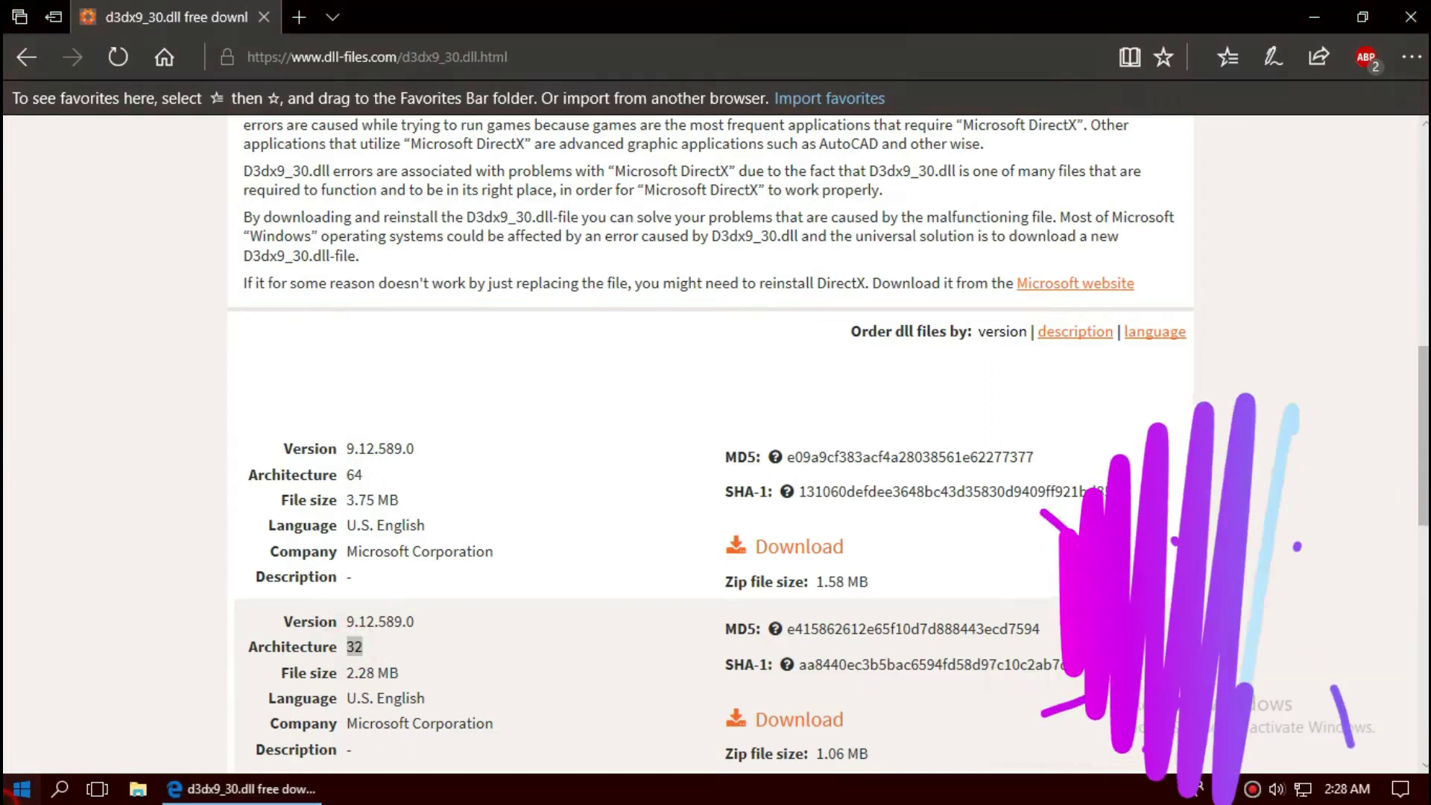
click(21, 788)
text(sys)
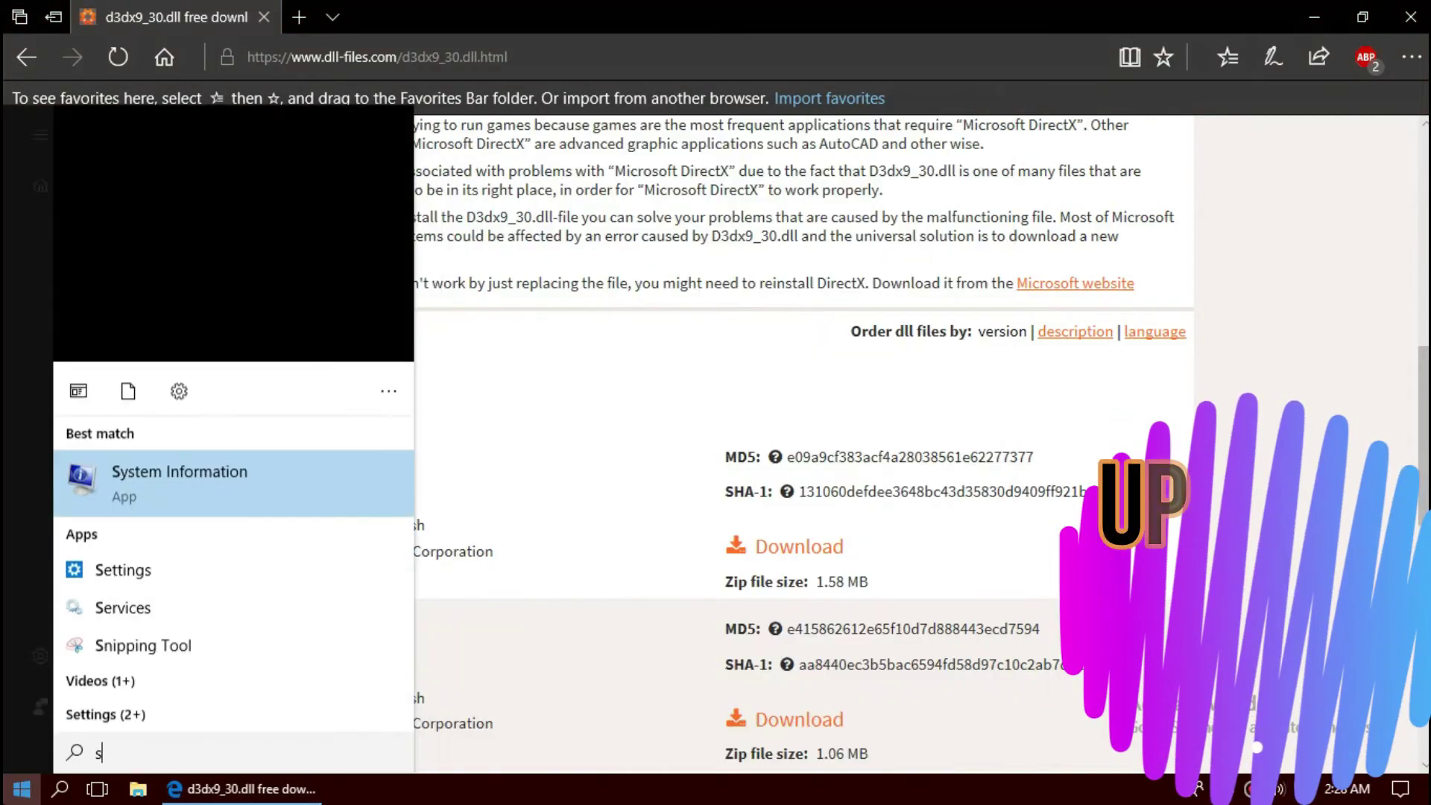
key(Return)
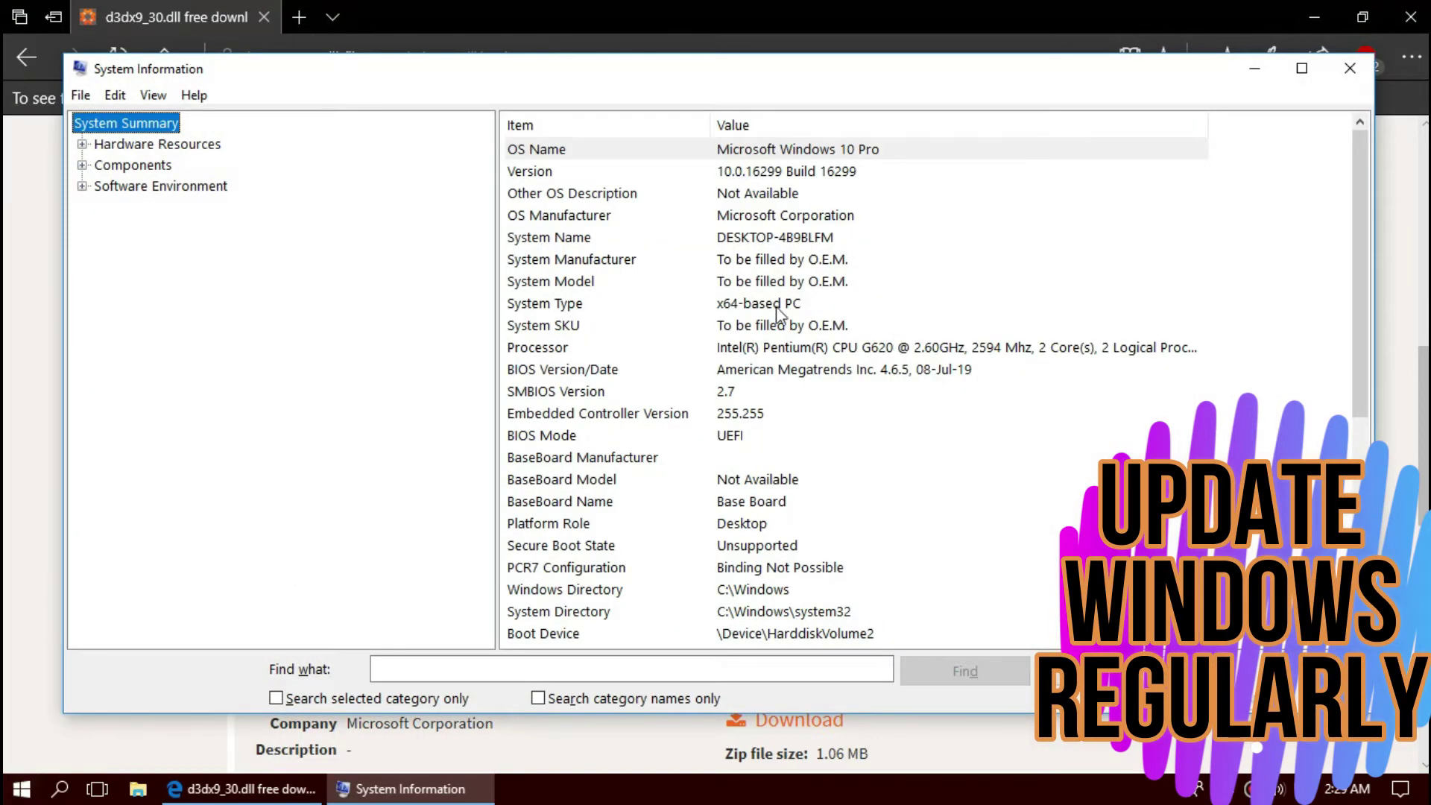
click(777, 309)
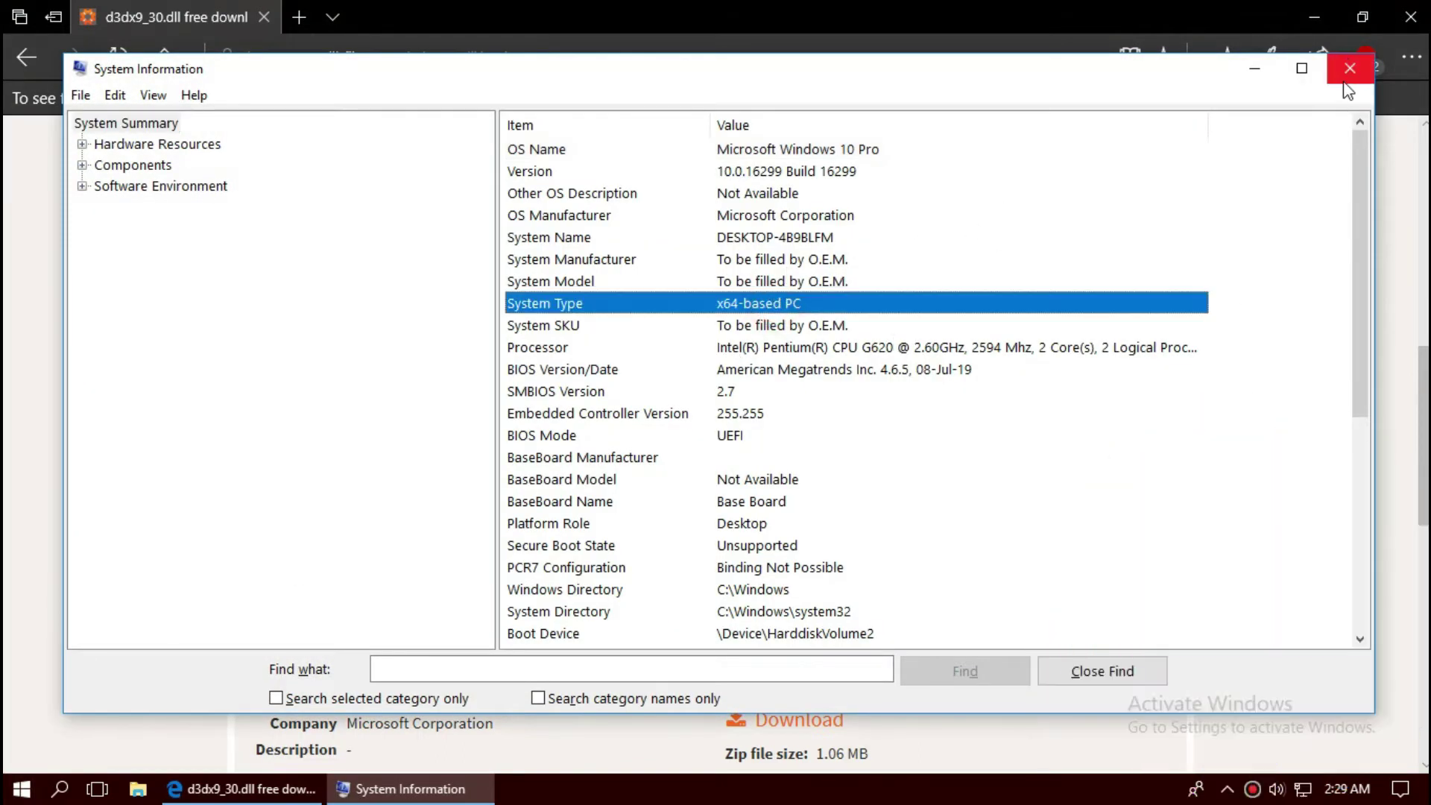
click(1345, 82)
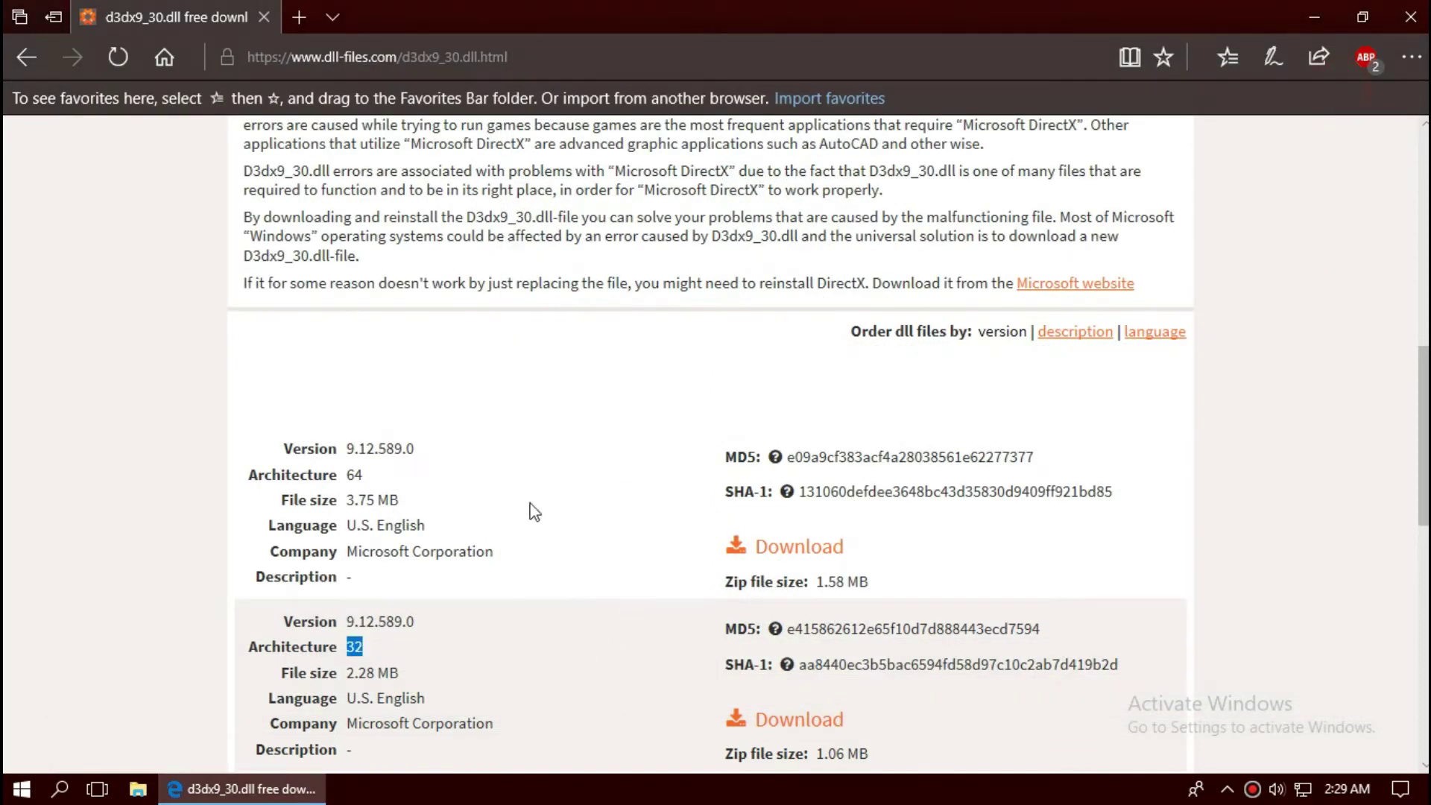
Step: Download the 64-bit d3dx9_30.dll version 9.12.589.0 as d3dx9_30.zip
click(805, 550)
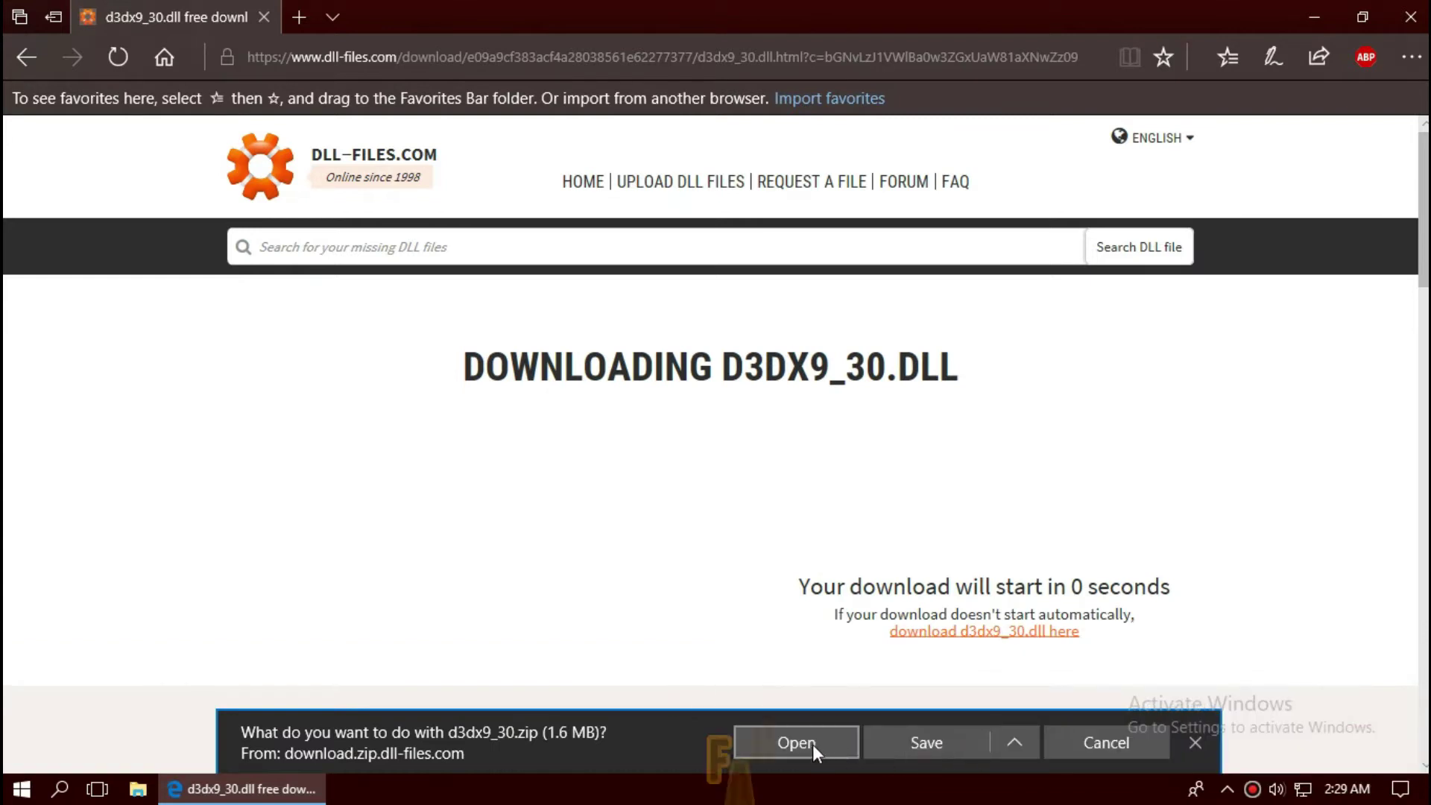
Step: Open d3dx9_30.zip in WinRAR, select d3dx9_30.dll, and minimize Edge
click(805, 746)
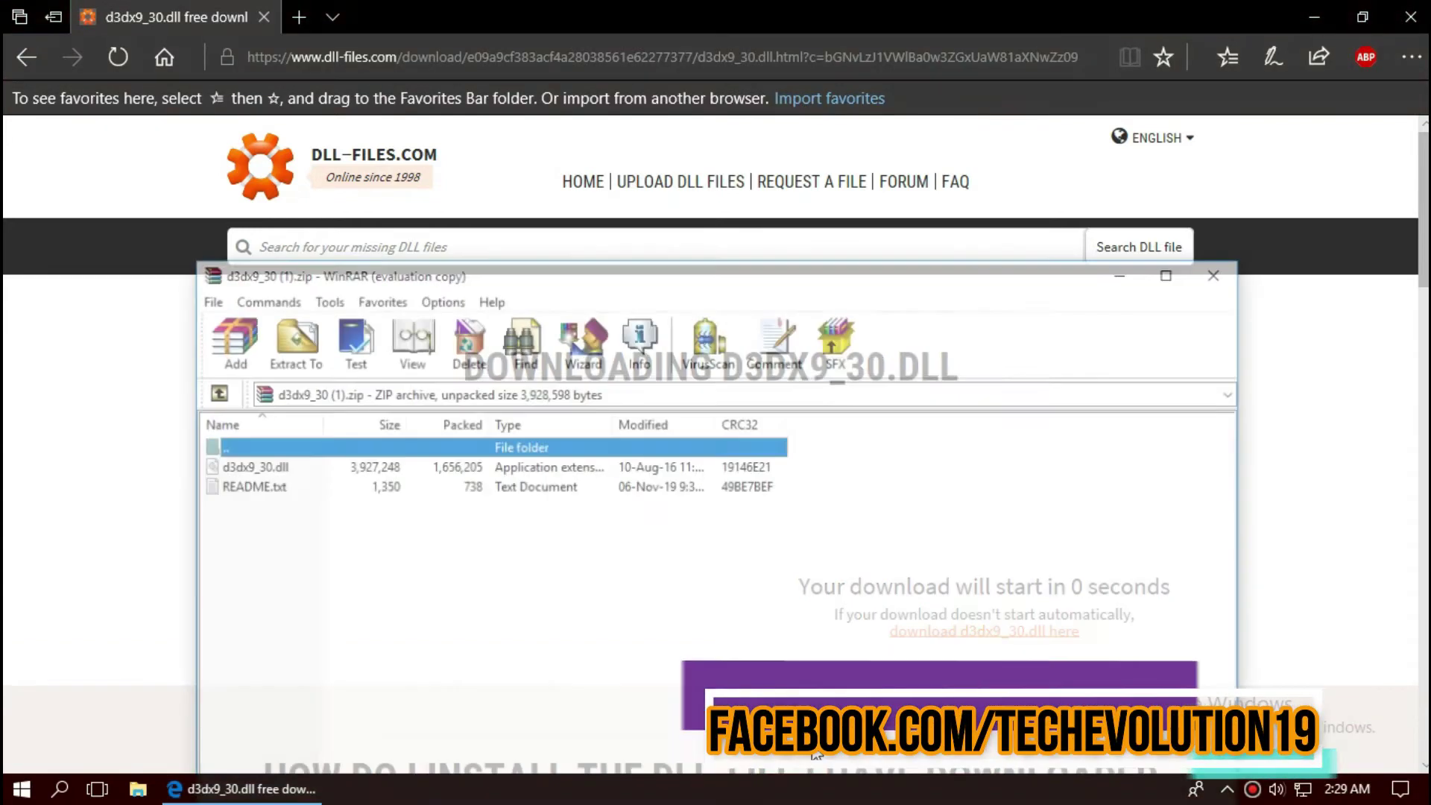
click(249, 468)
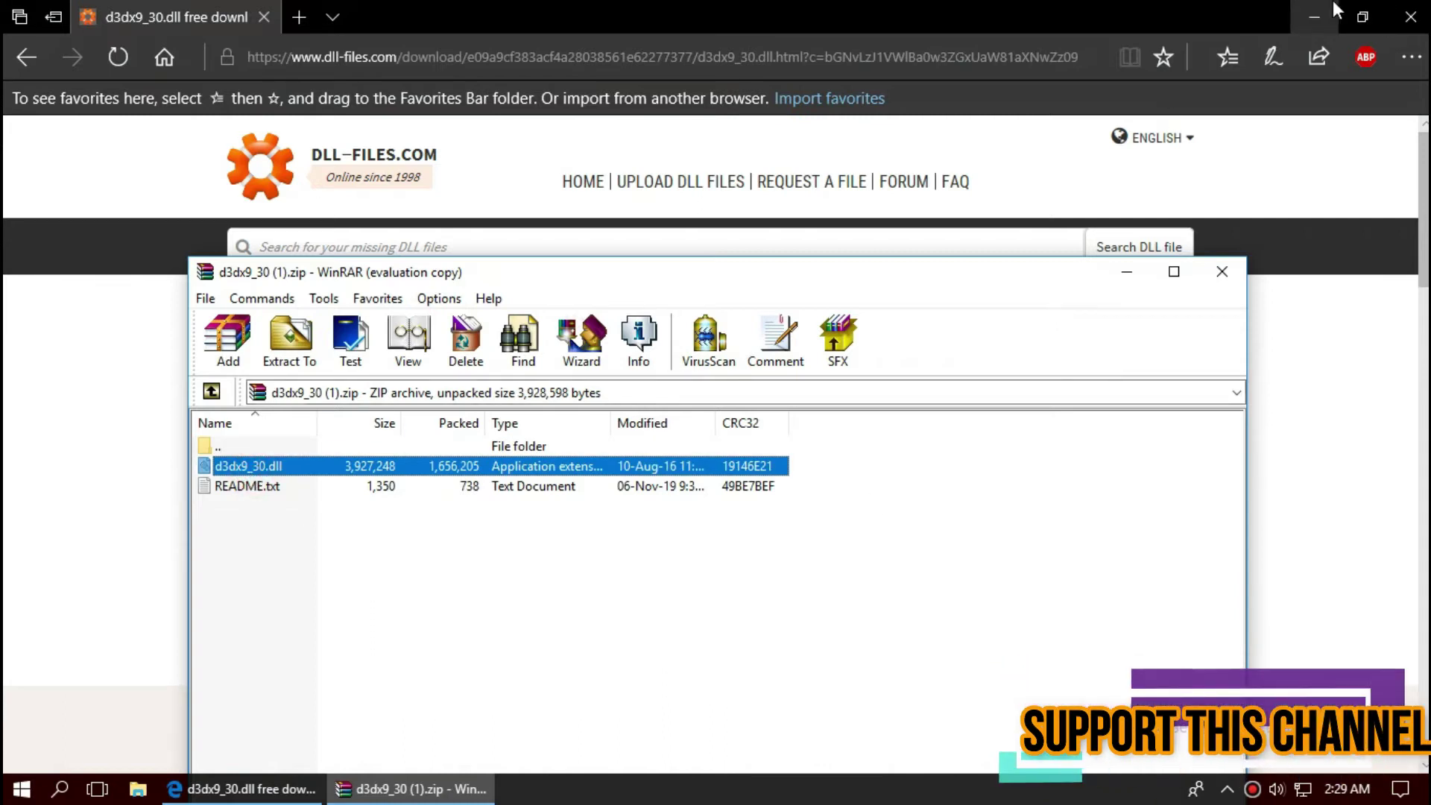
click(1314, 17)
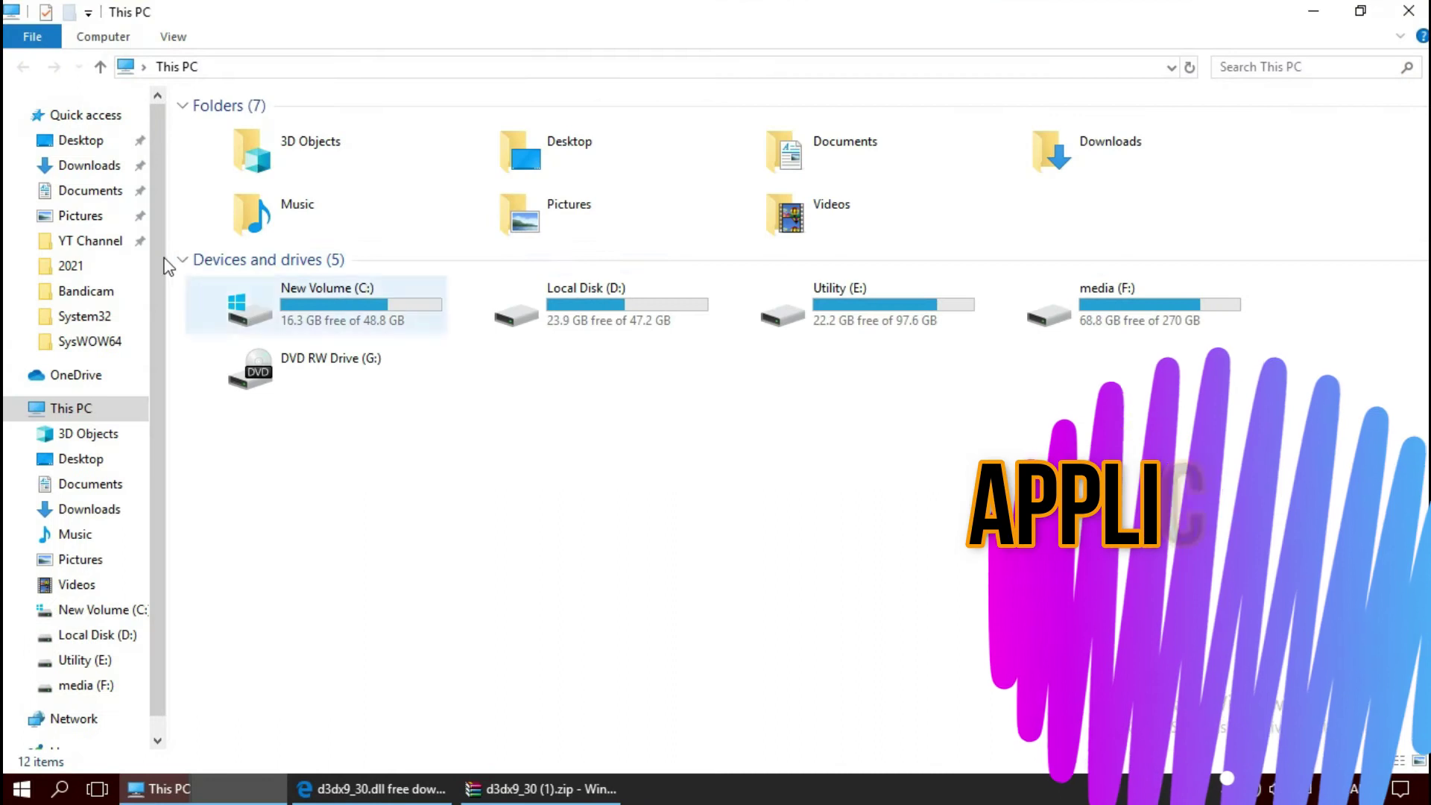
Step: Navigate File Explorer to C:\Windows\System32
double_click(301, 295)
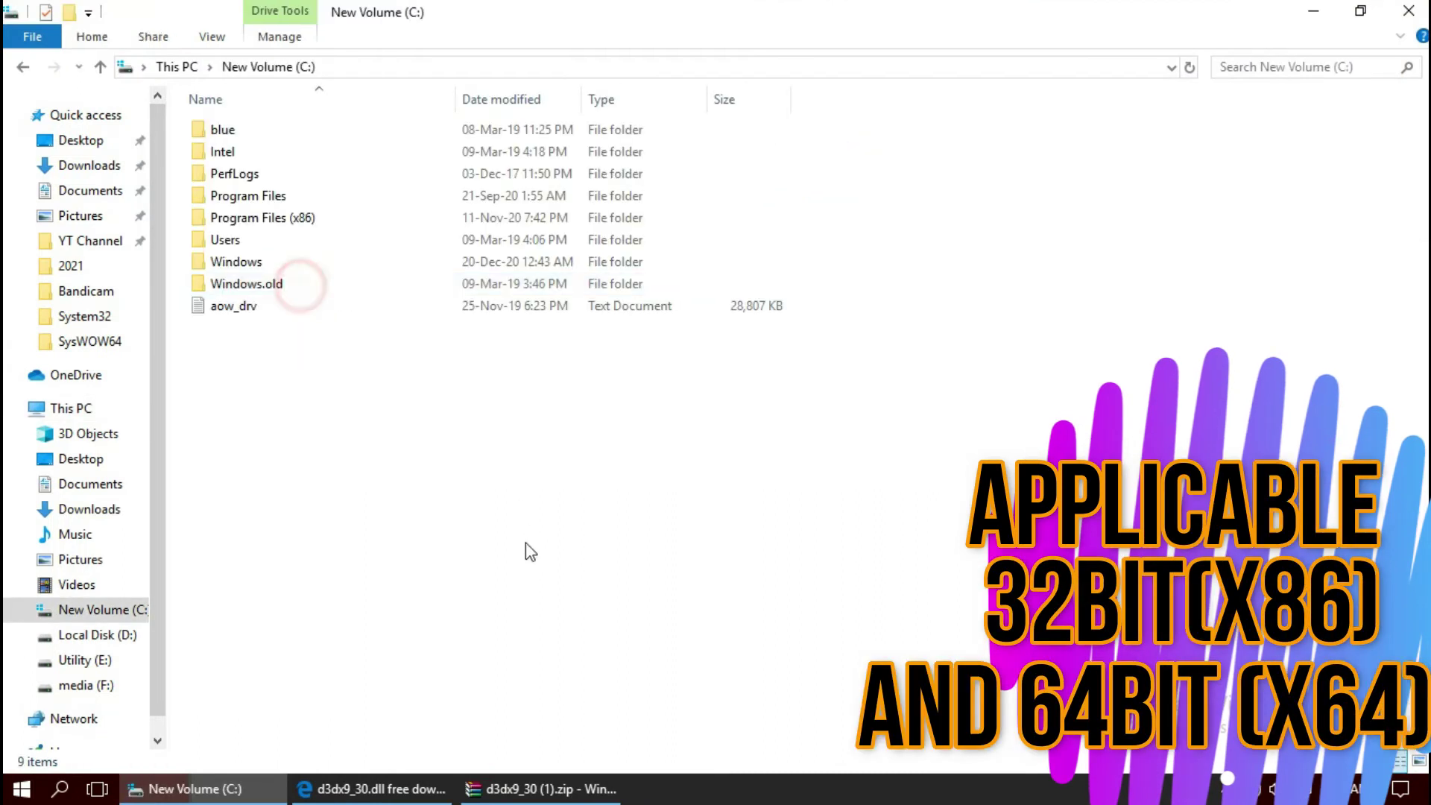
double_click(256, 265)
scroll(577, 606, down, 4)
scroll(577, 606, down, 3)
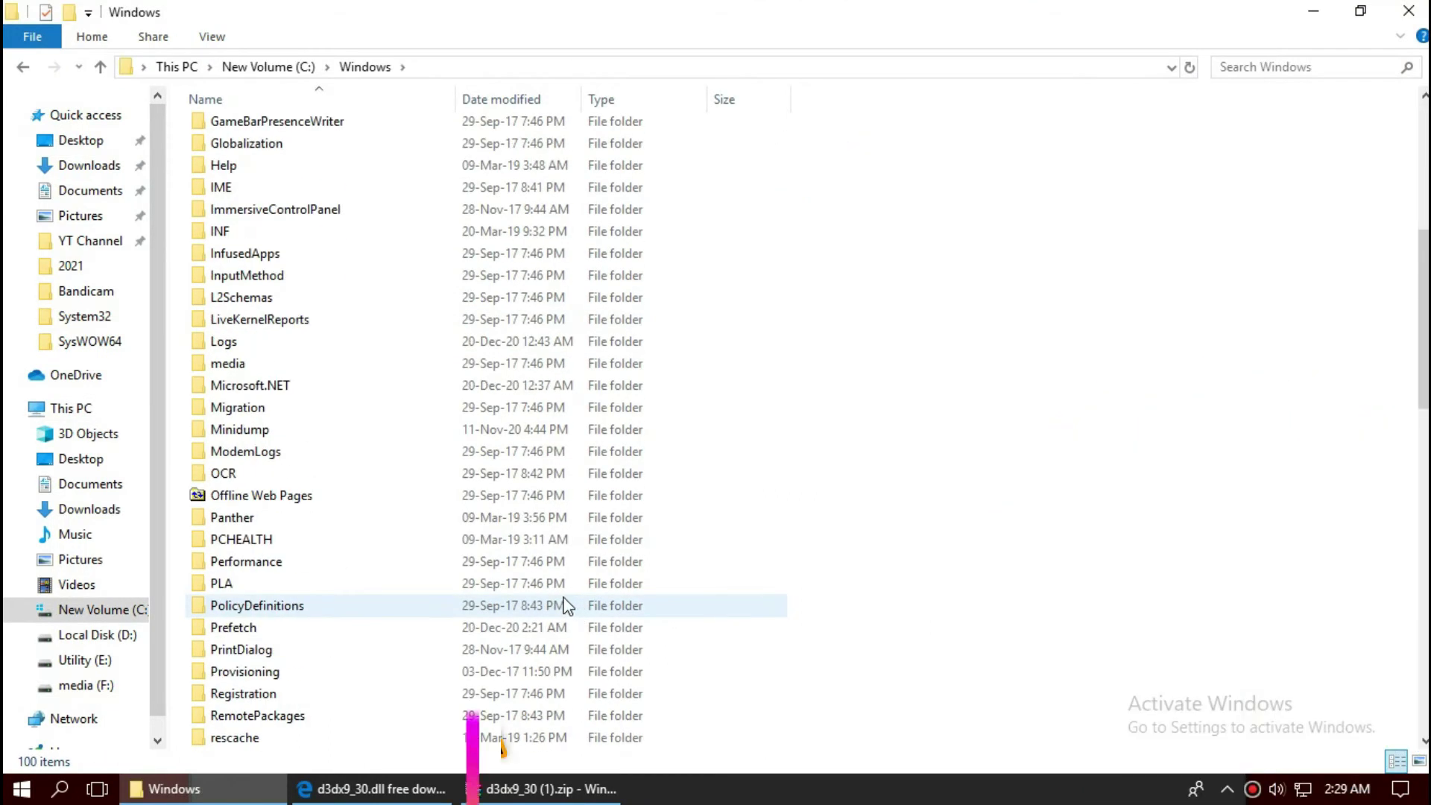
scroll(564, 605, down, 7)
scroll(564, 605, down, 3)
scroll(564, 605, down, 2)
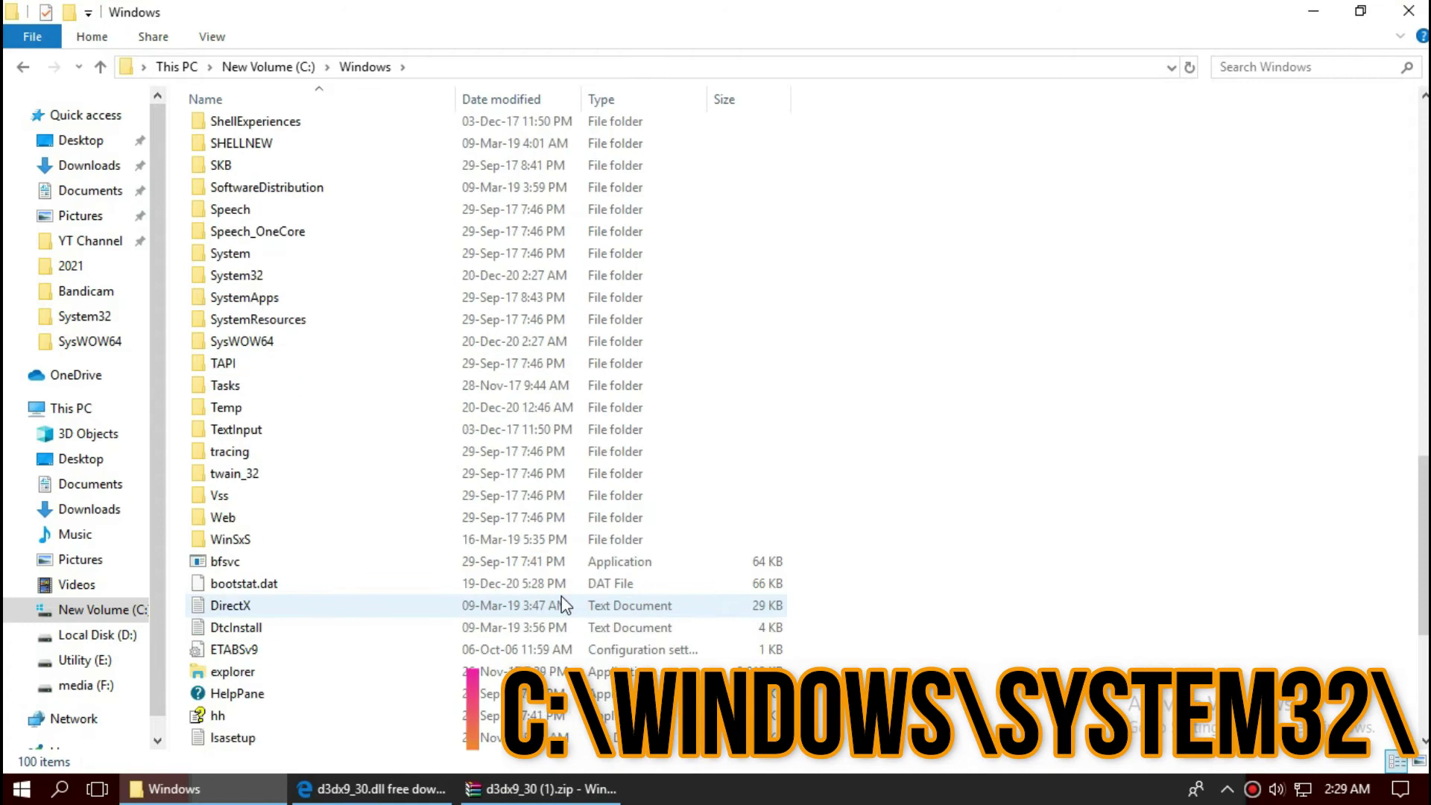
double_click(256, 275)
Step: Drag d3dx9_30.dll from WinRAR into System32, replacing the existing copy with admin permission
click(581, 790)
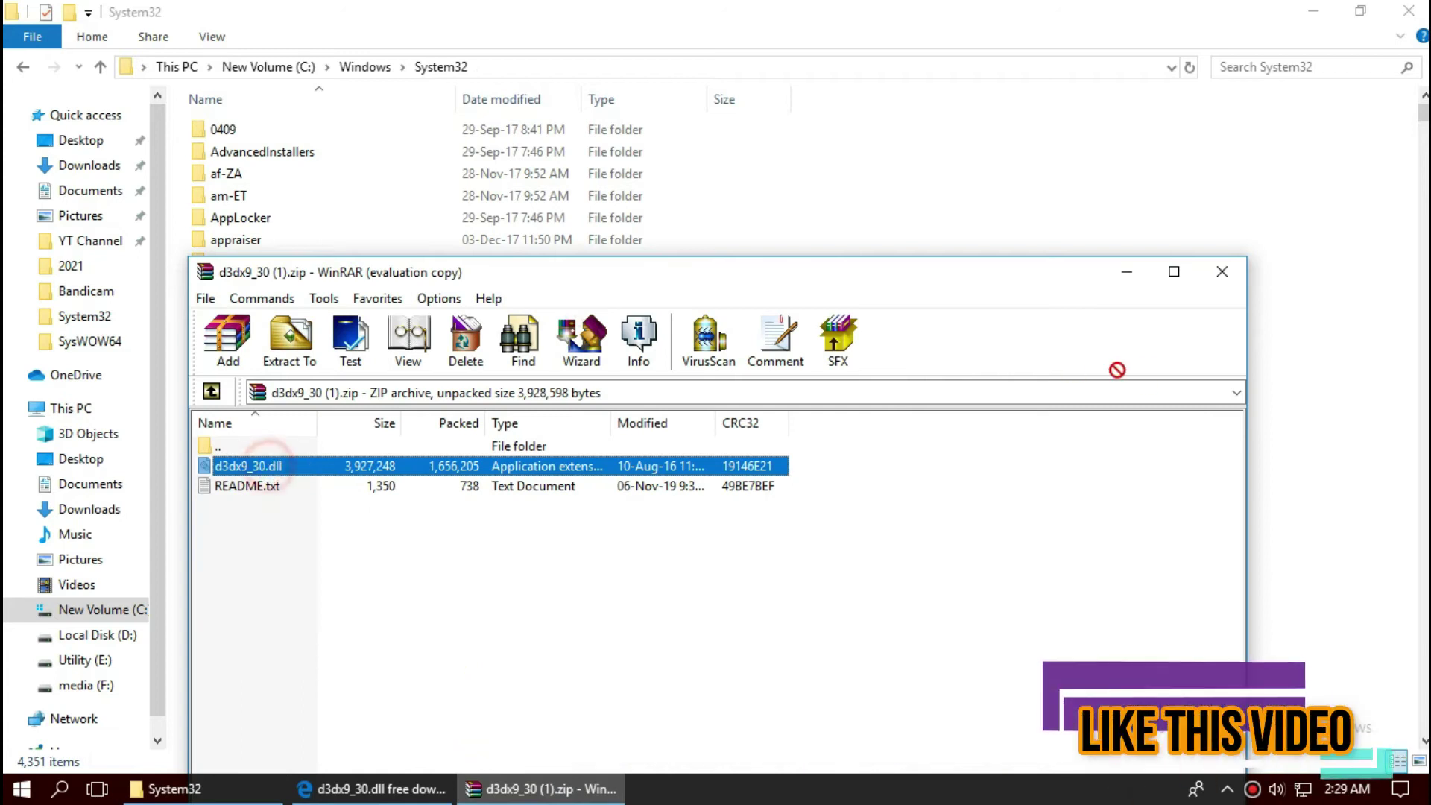
drag(1279, 440, 1294, 450)
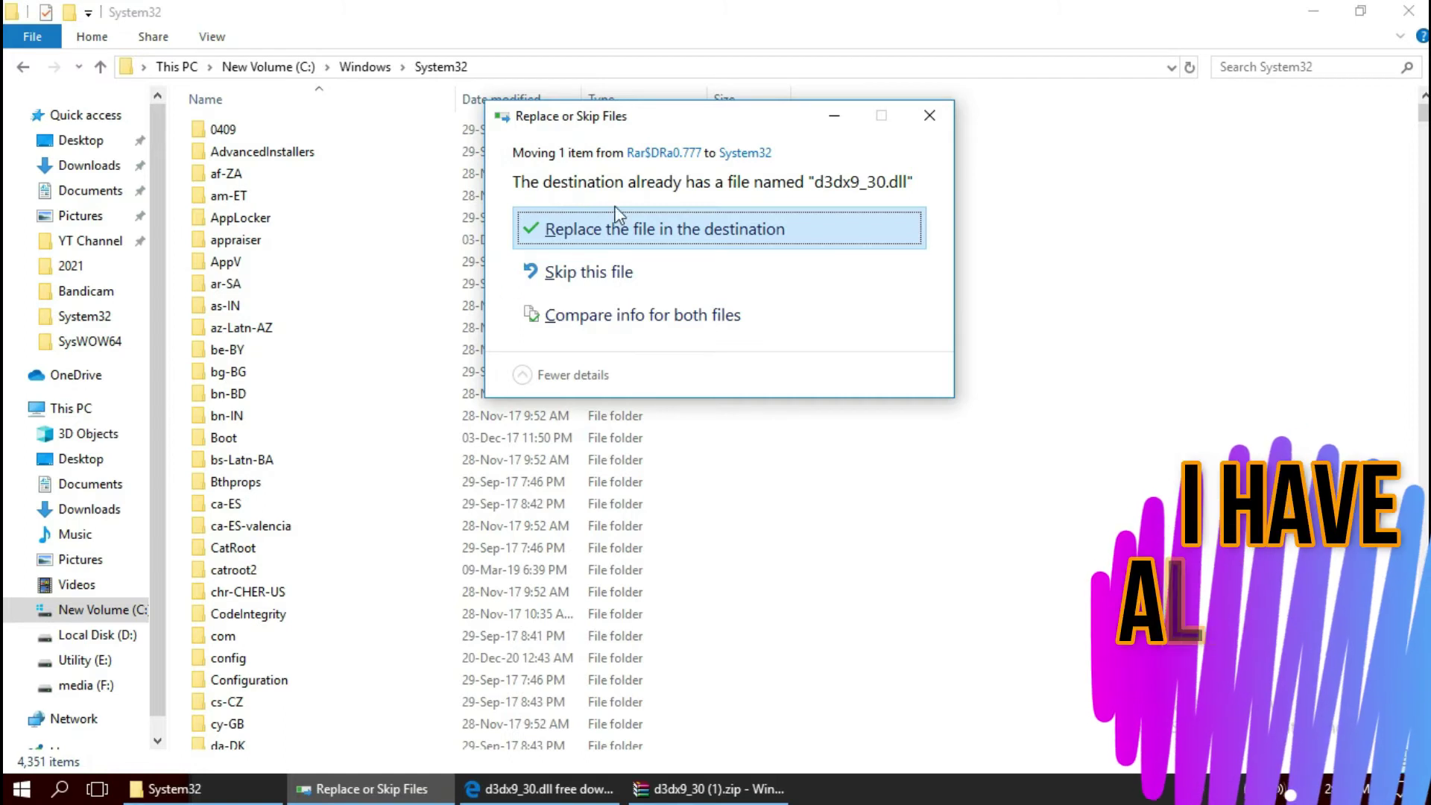
click(591, 230)
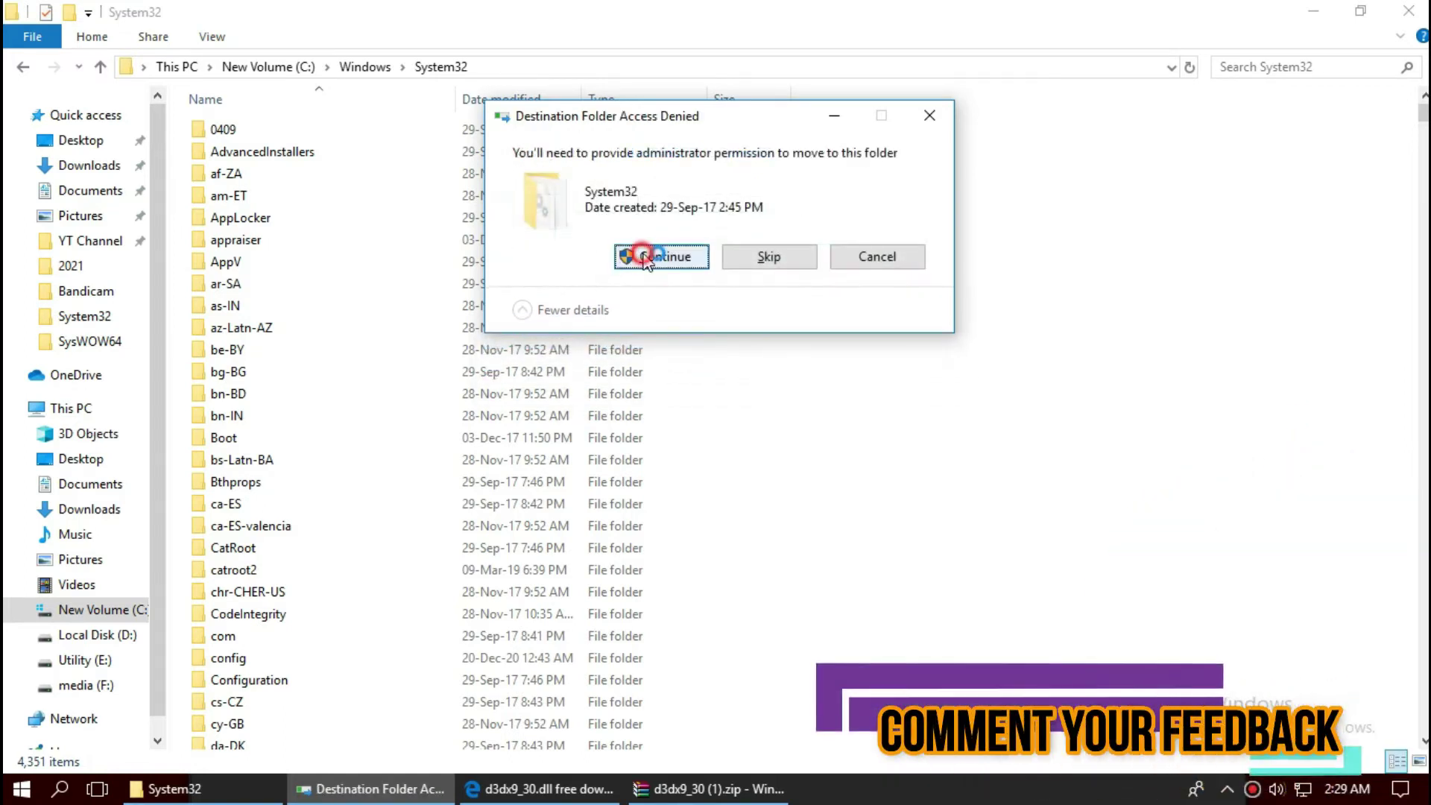
click(643, 256)
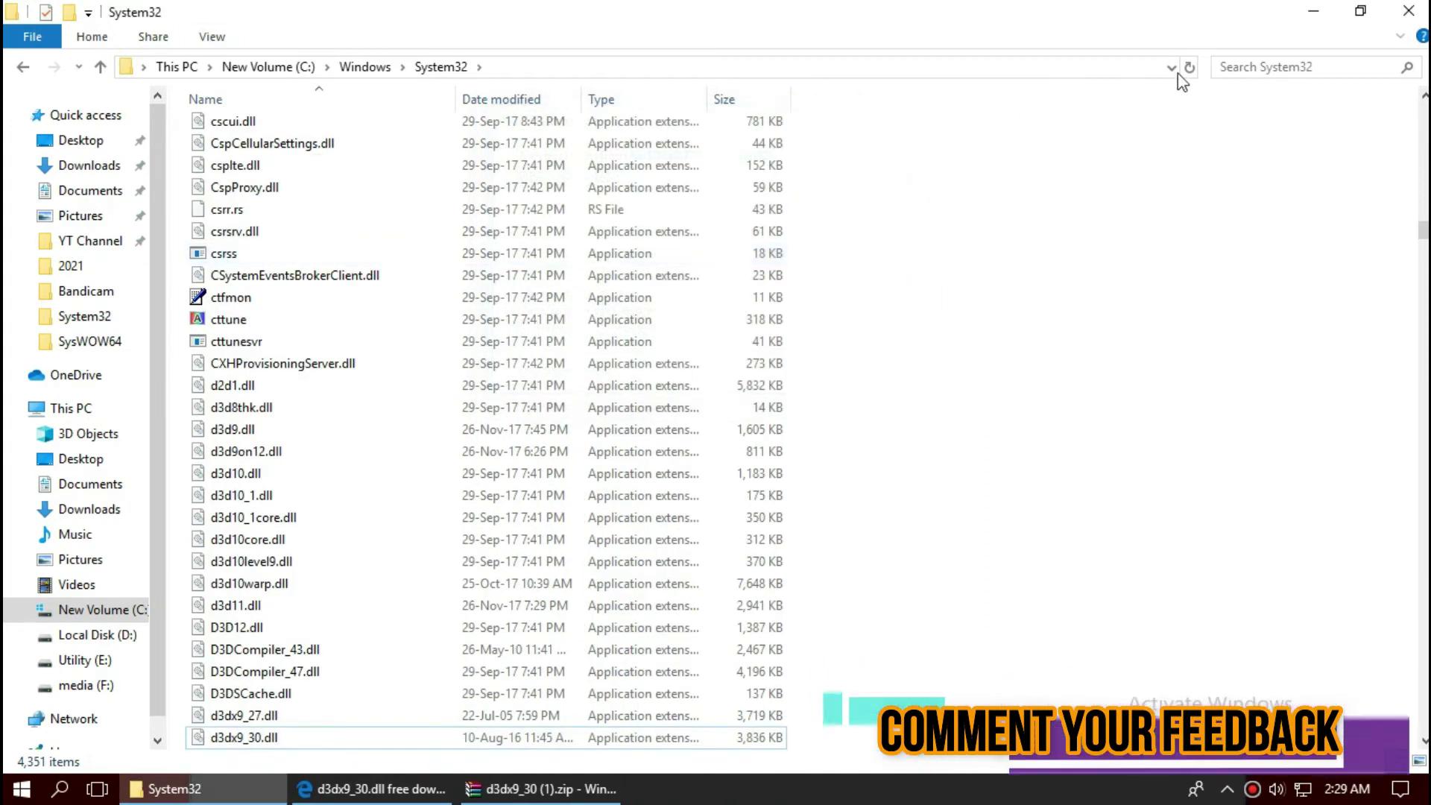
Step: Search System32 for d3dx9_30 to confirm the DLL, then close Explorer
click(1290, 65)
text(d3dx9_30)
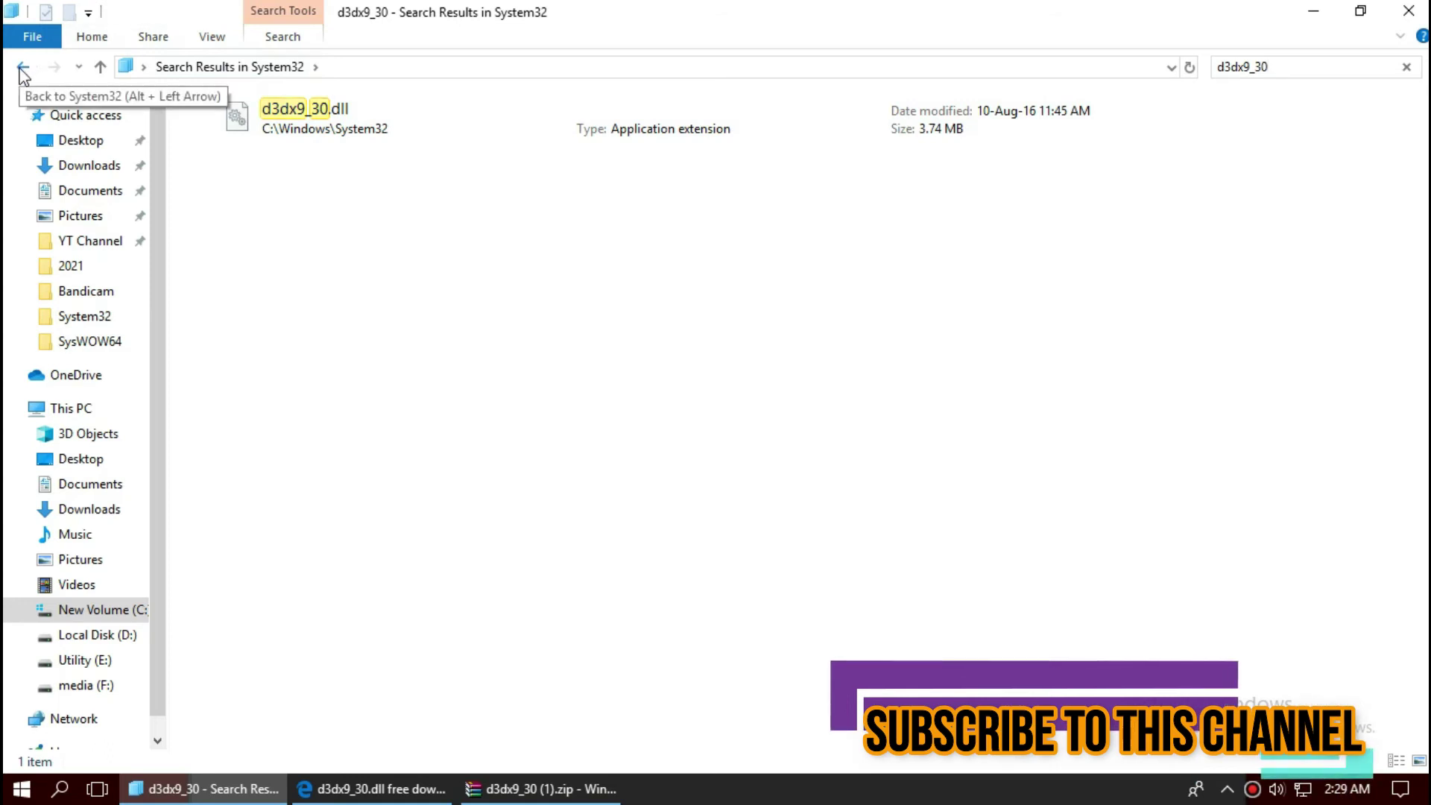
click(1409, 10)
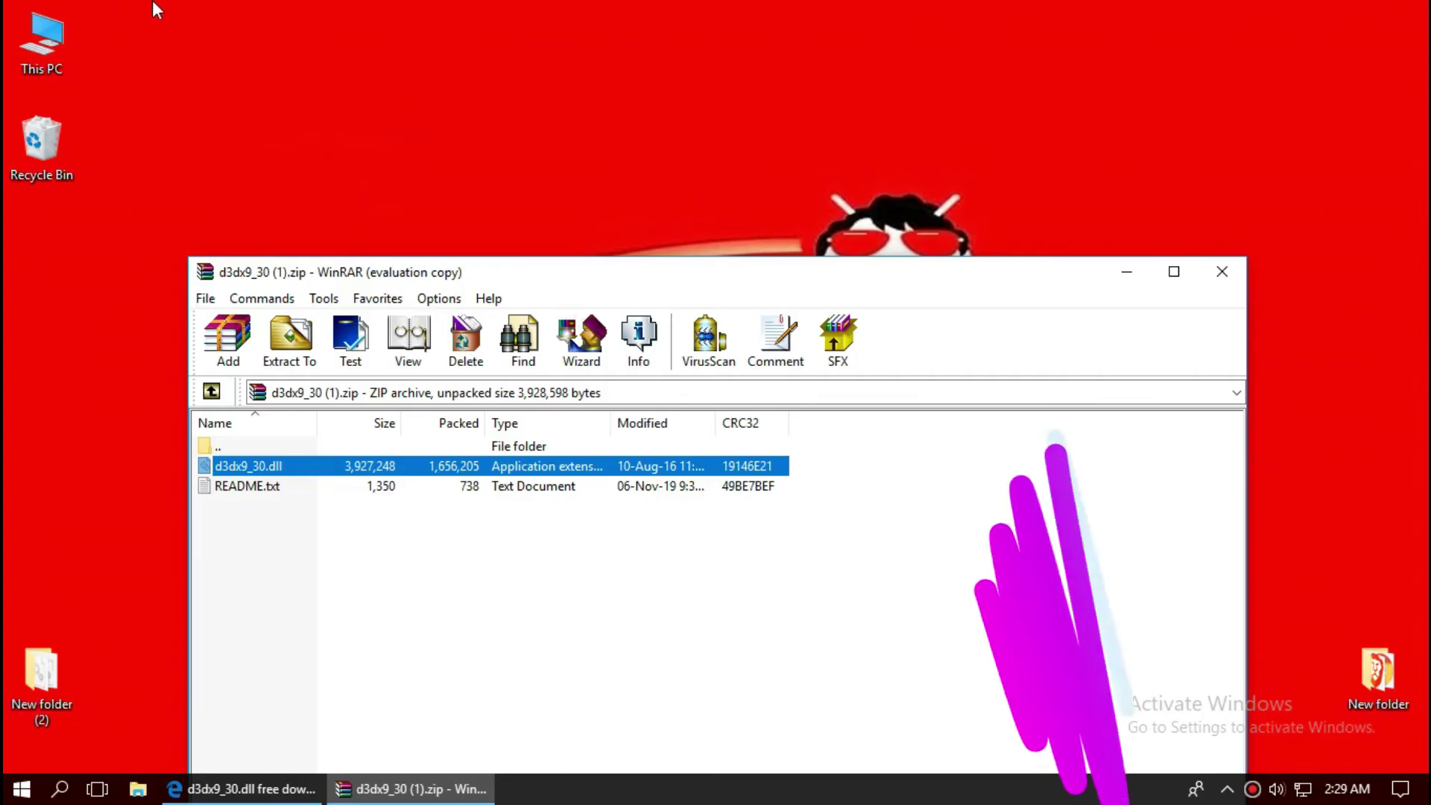
Step: Open This PC and navigate to C:\Windows\SysWOW64
click(39, 30)
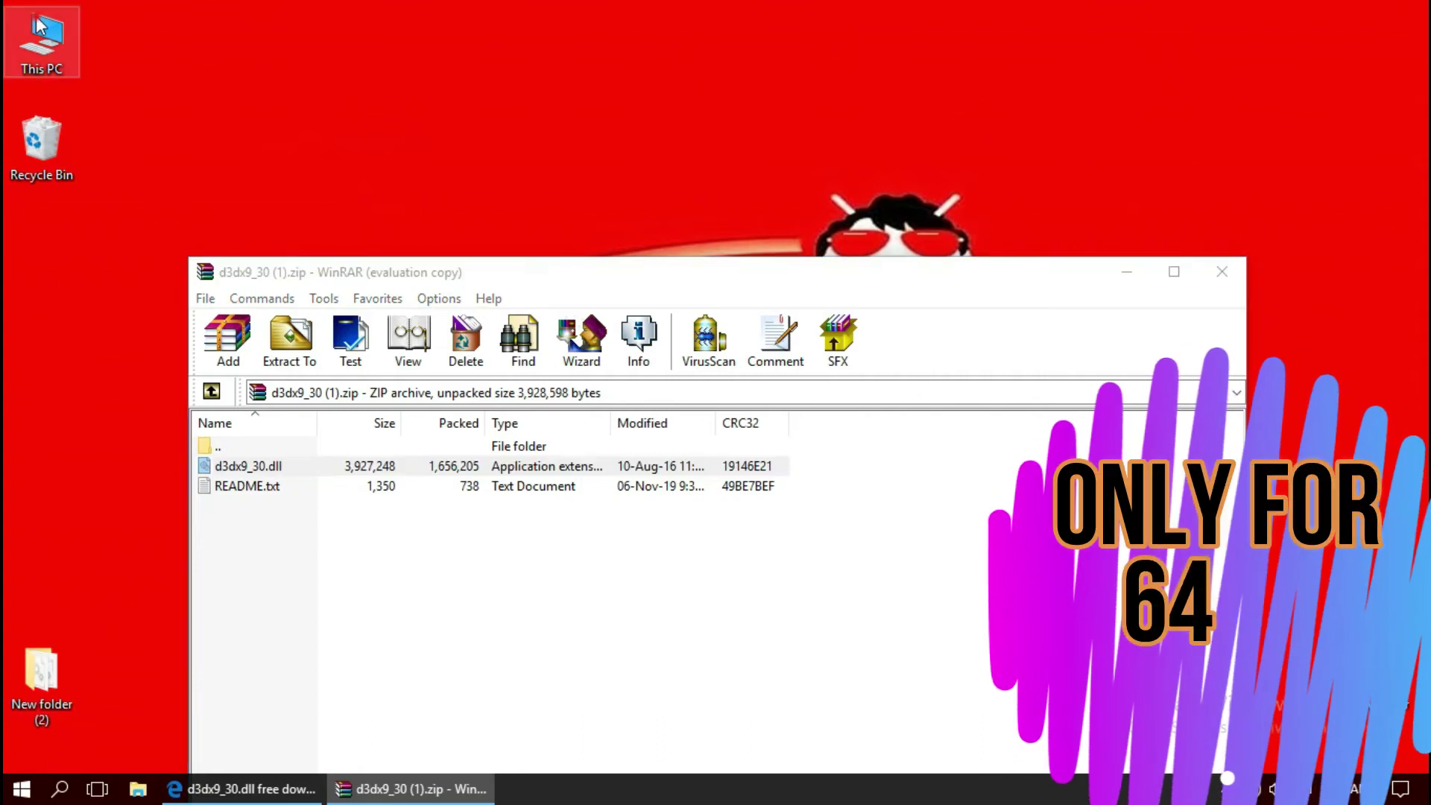
double_click(39, 29)
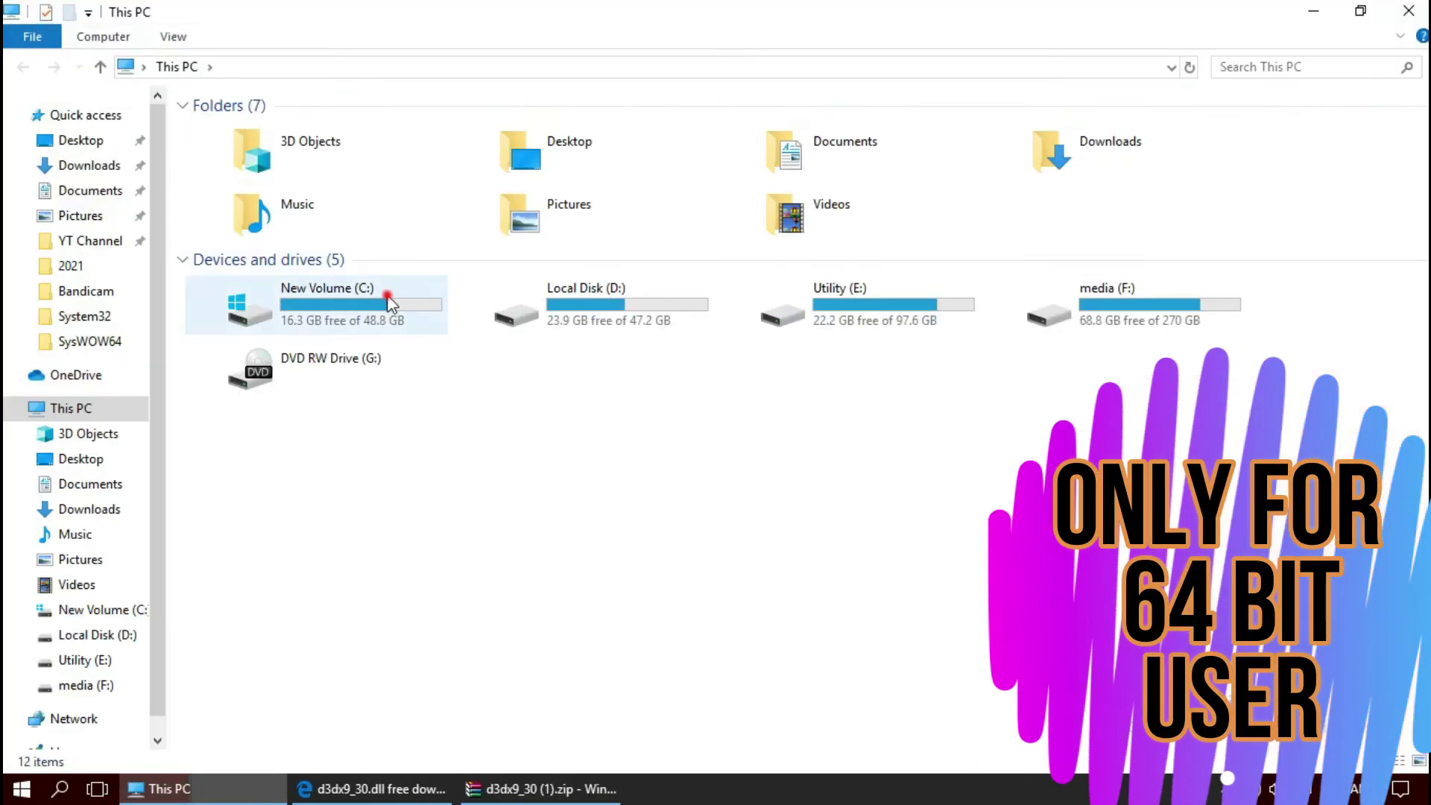
double_click(387, 298)
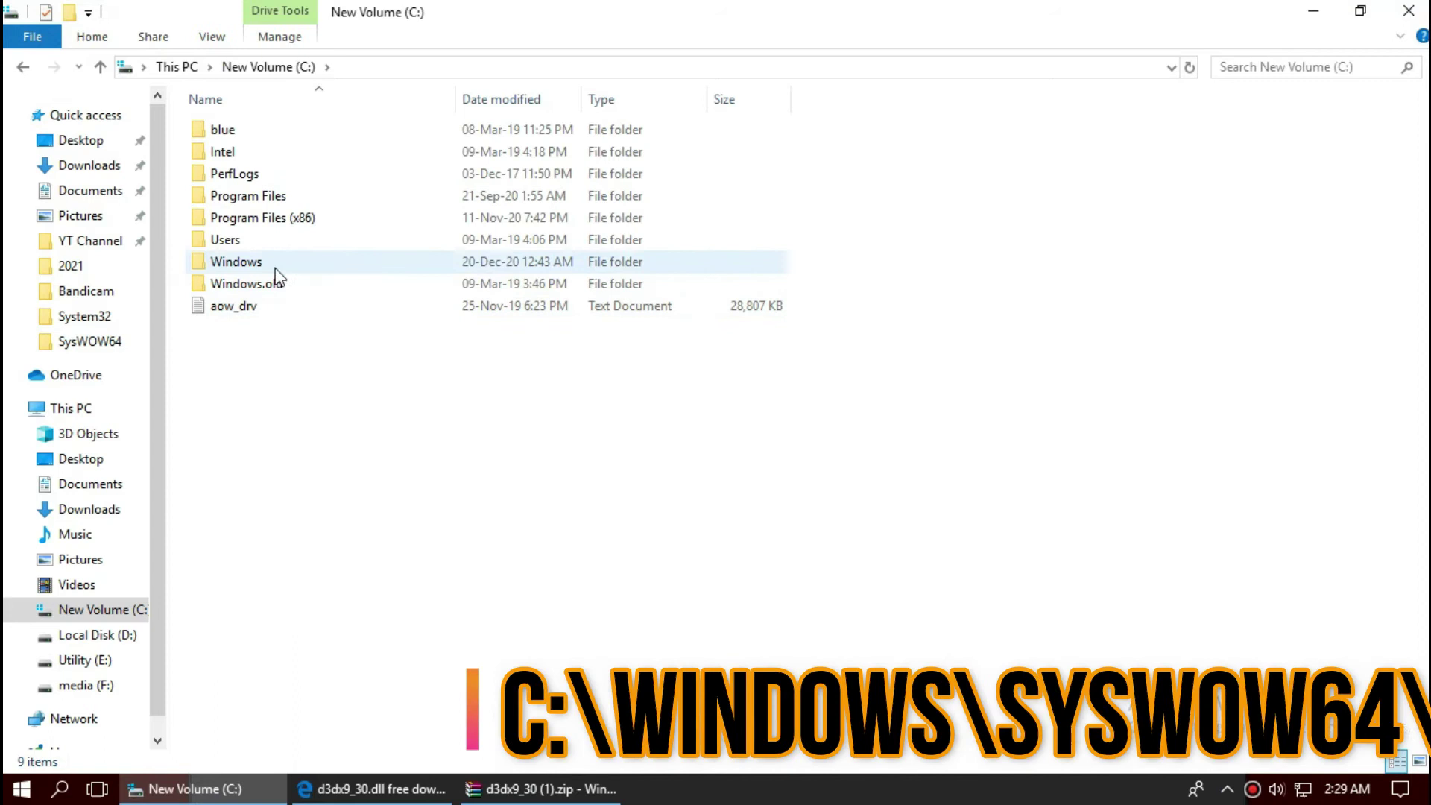
double_click(274, 270)
scroll(1115, 614, down, 6)
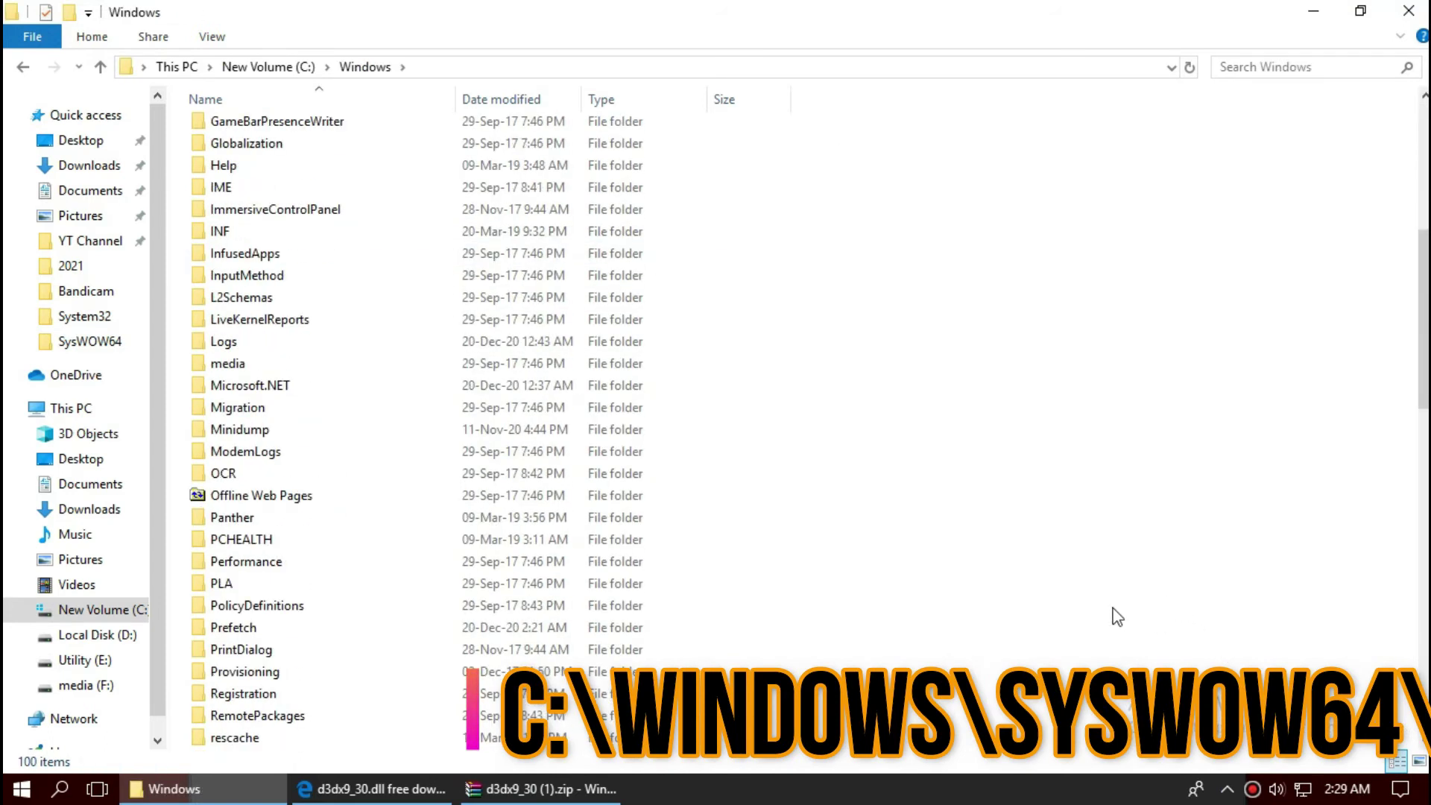
scroll(969, 618, down, 3)
scroll(969, 619, down, 4)
scroll(954, 589, down, 4)
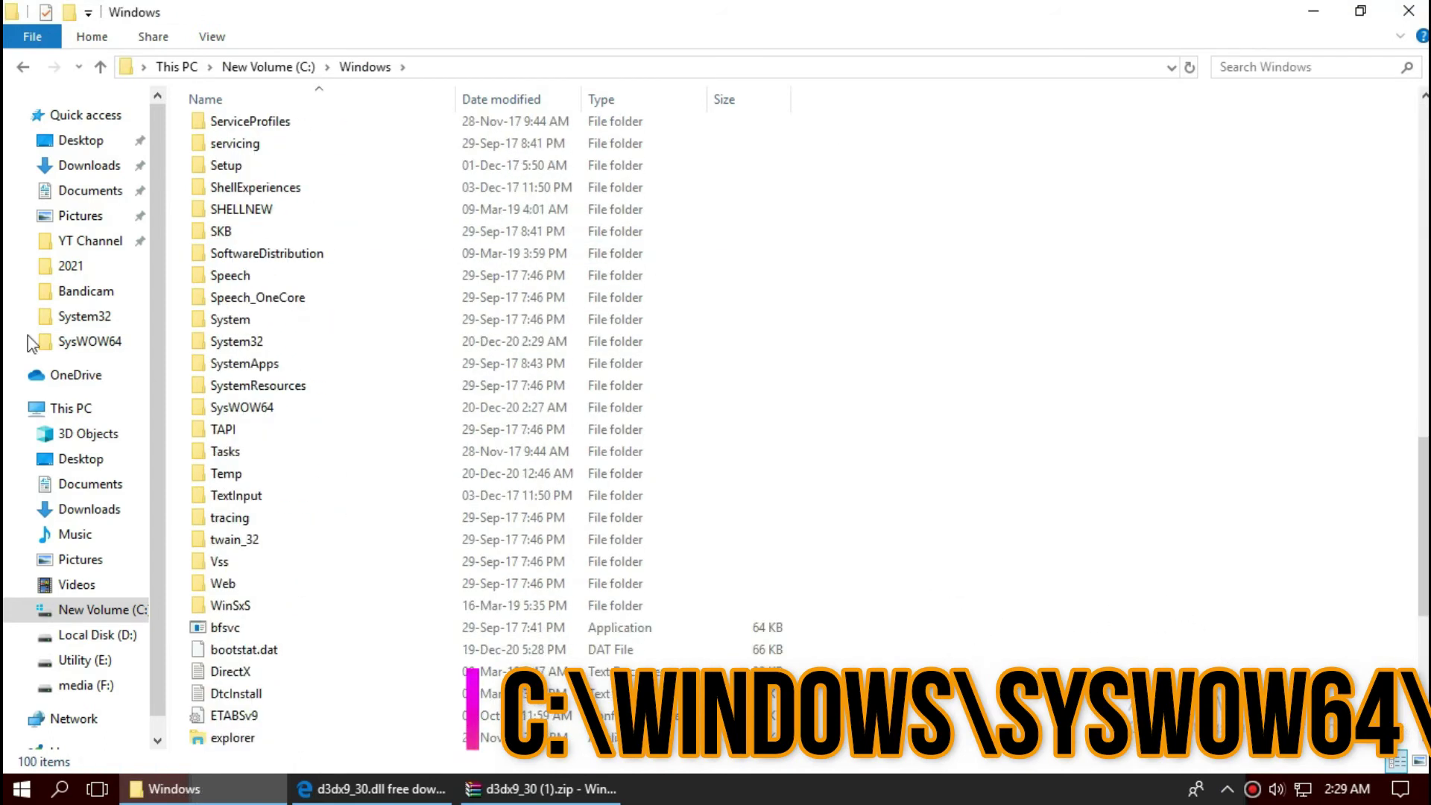
double_click(306, 408)
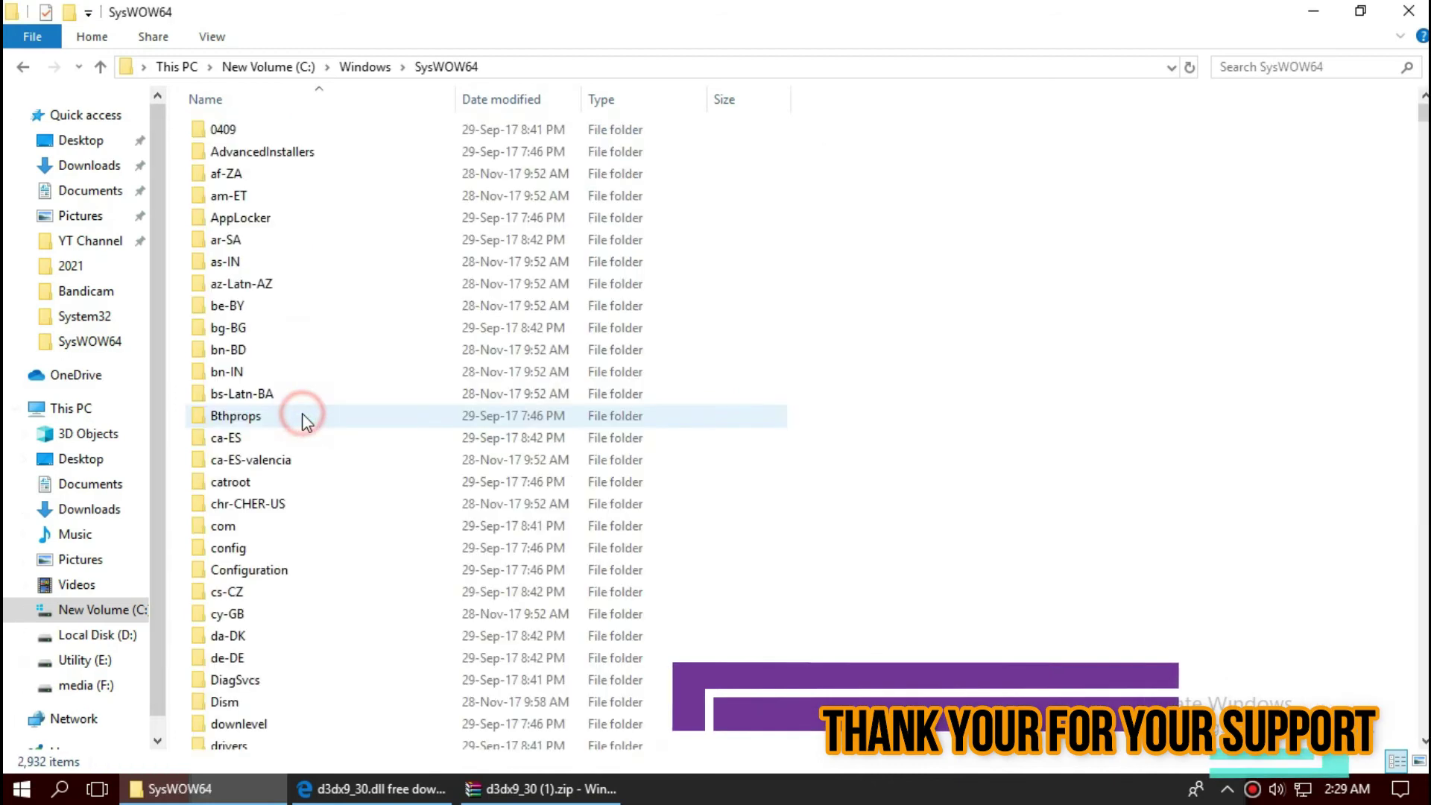
Step: Drag d3dx9_30.dll from WinRAR into SysWOW64, replacing the existing copy with admin permission
click(519, 793)
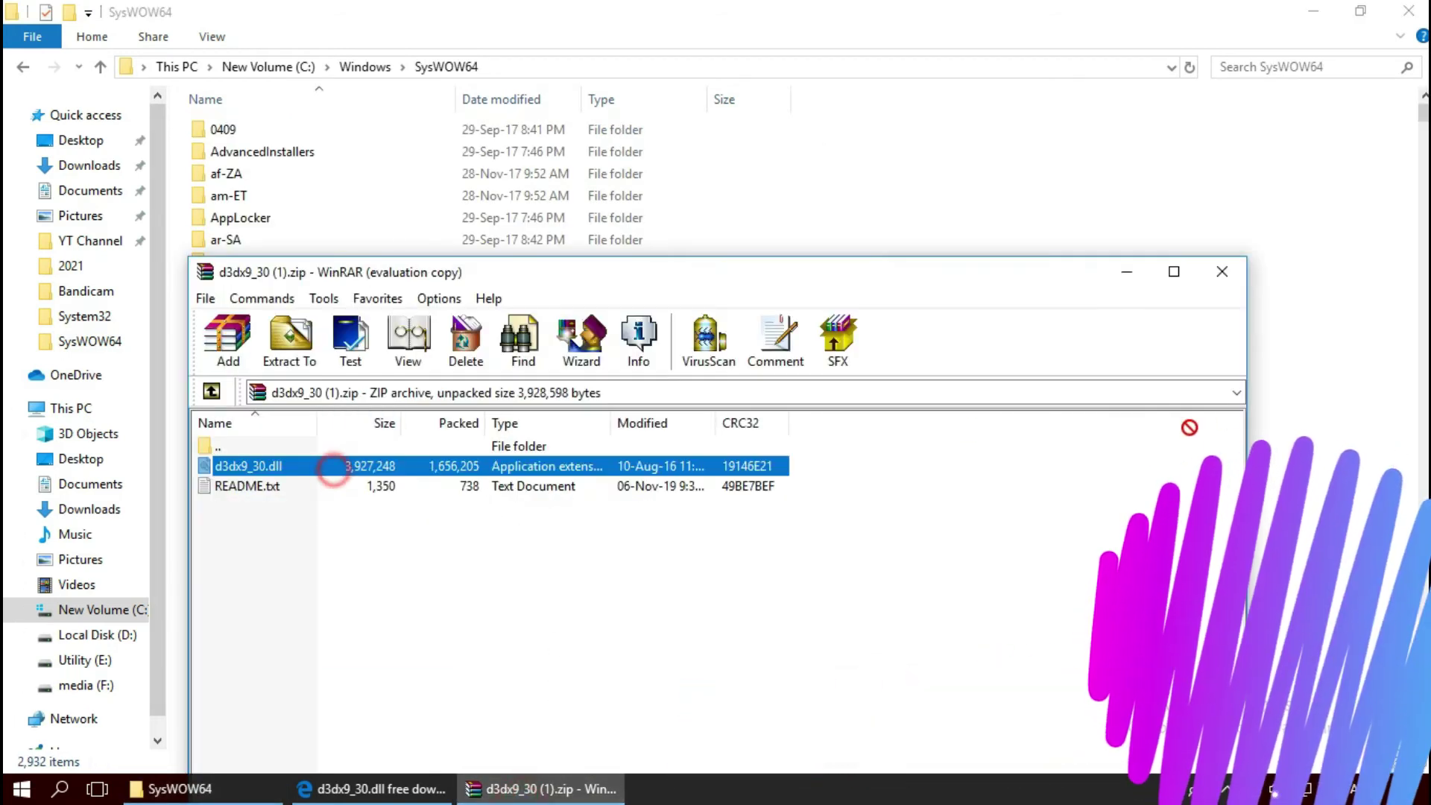
drag(337, 470, 1314, 429)
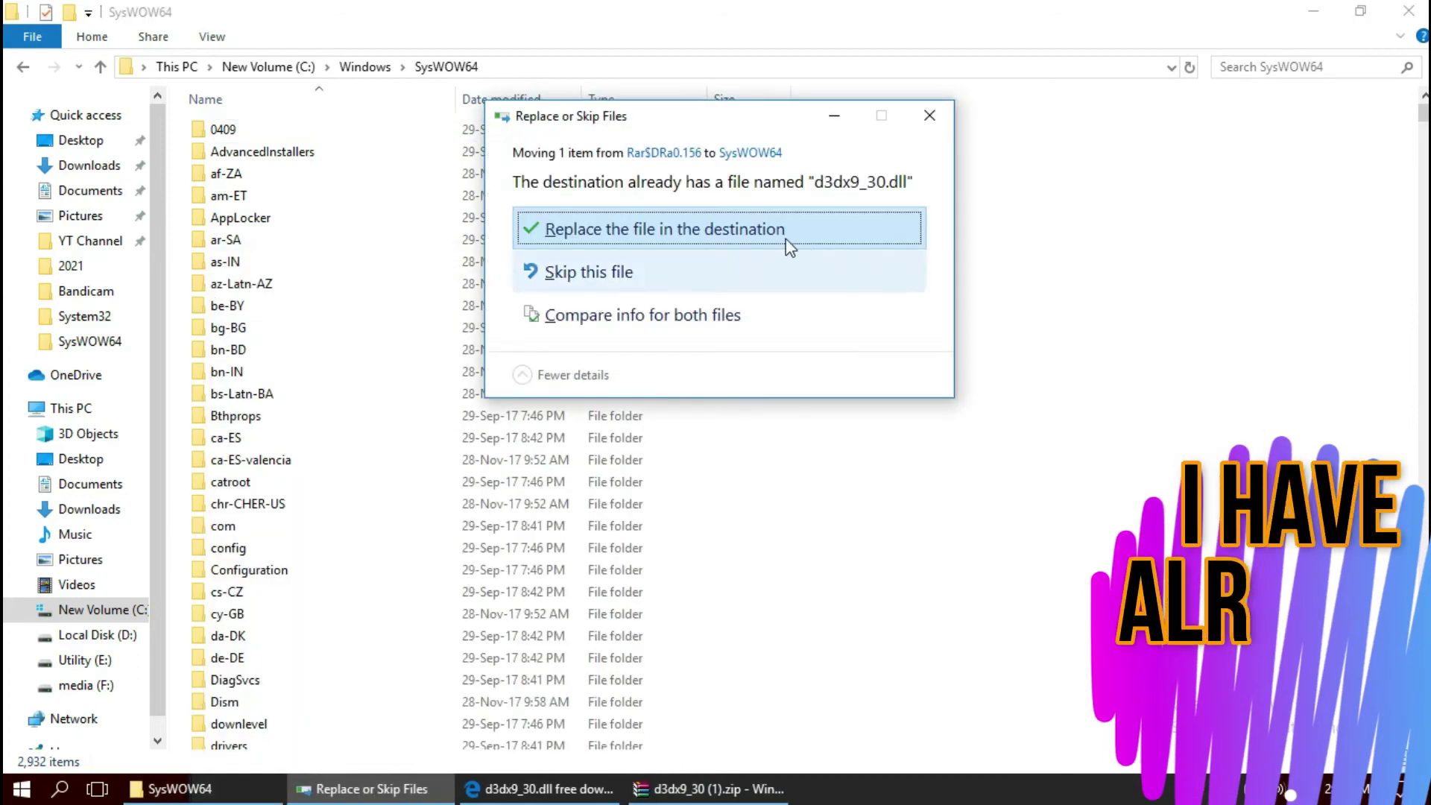
click(768, 233)
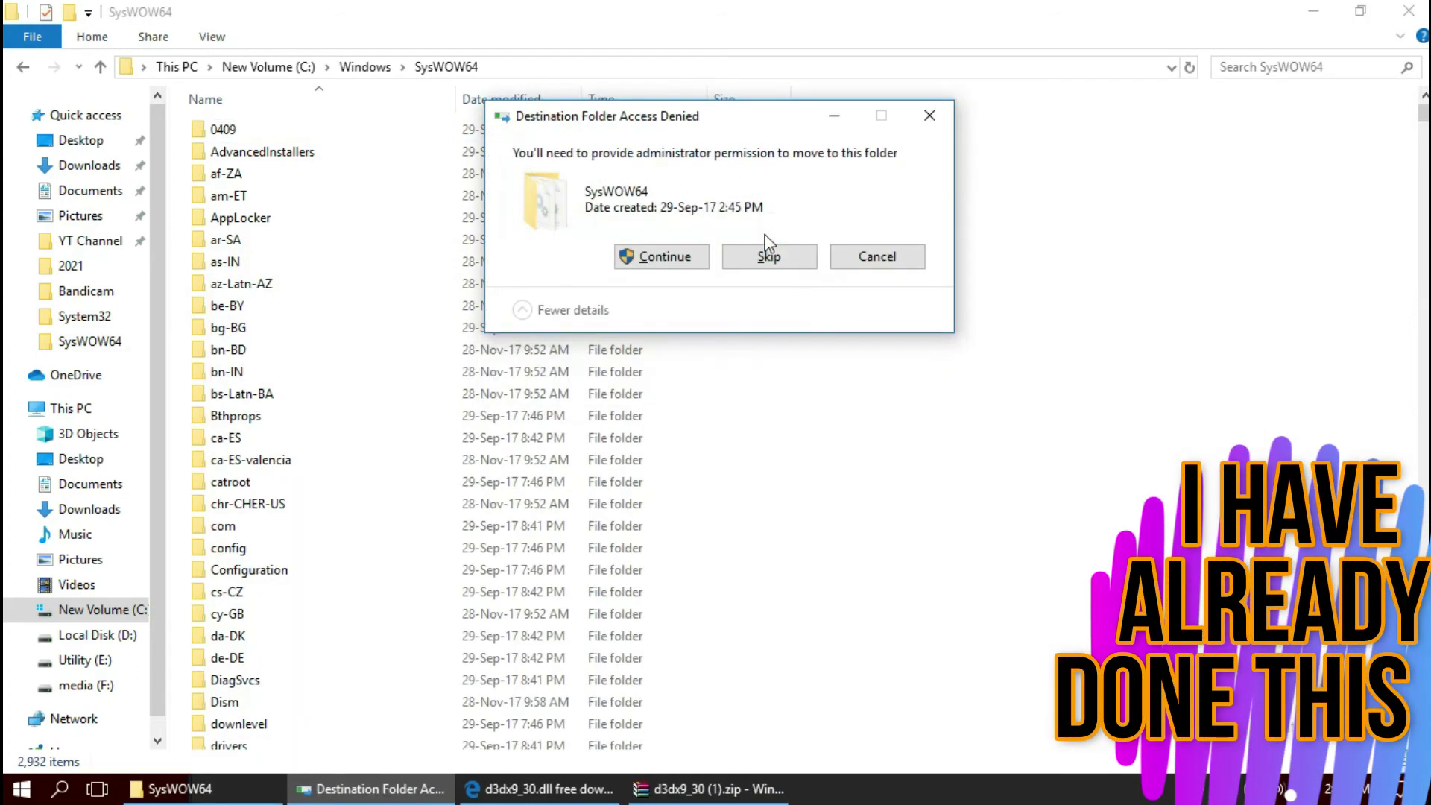
click(686, 261)
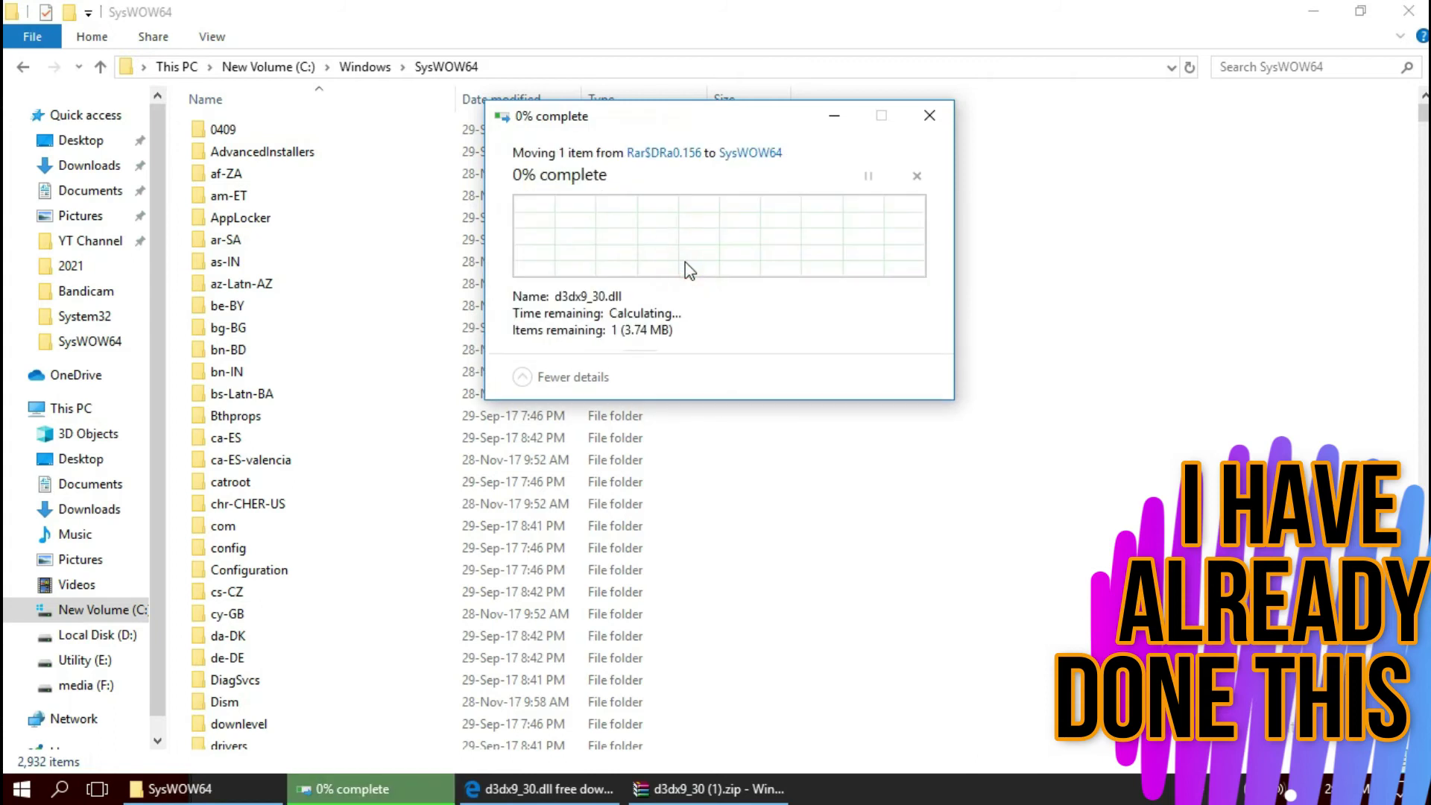
Step: Confirm d3dx9_30.dll via a SysWOW64 search, close Explorer, and show Start's power options
click(1258, 66)
text(d3dx9_30)
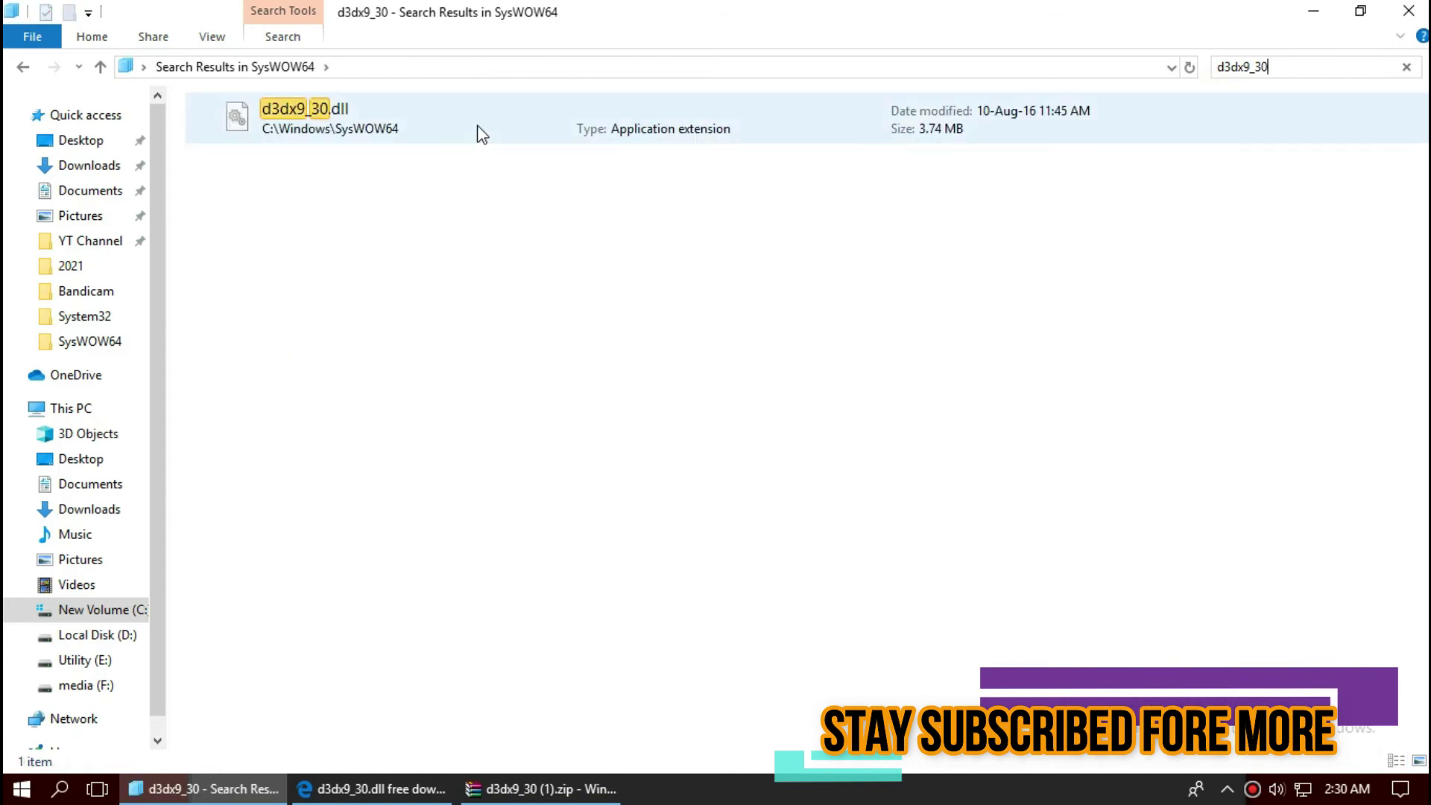
click(494, 134)
click(1408, 11)
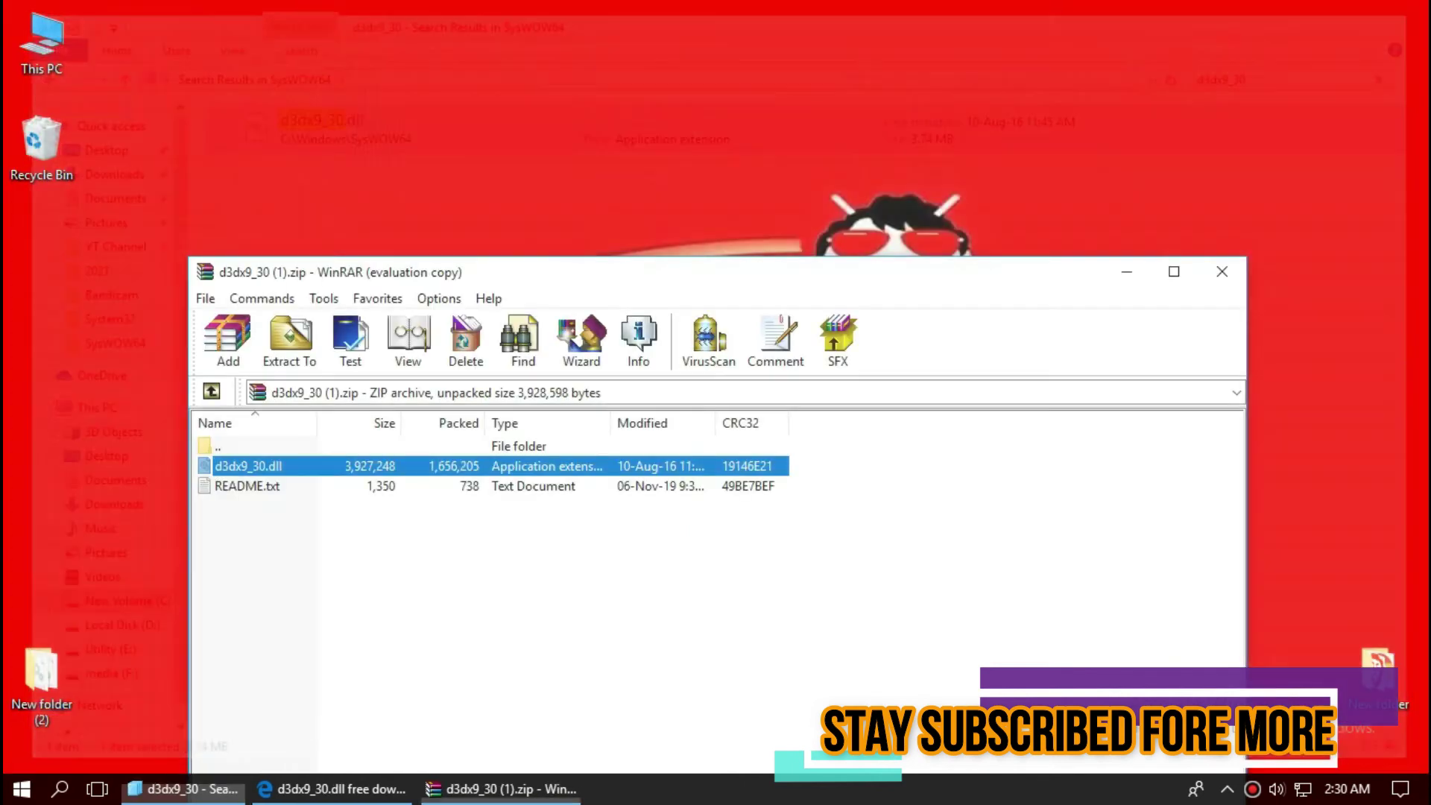
click(29, 794)
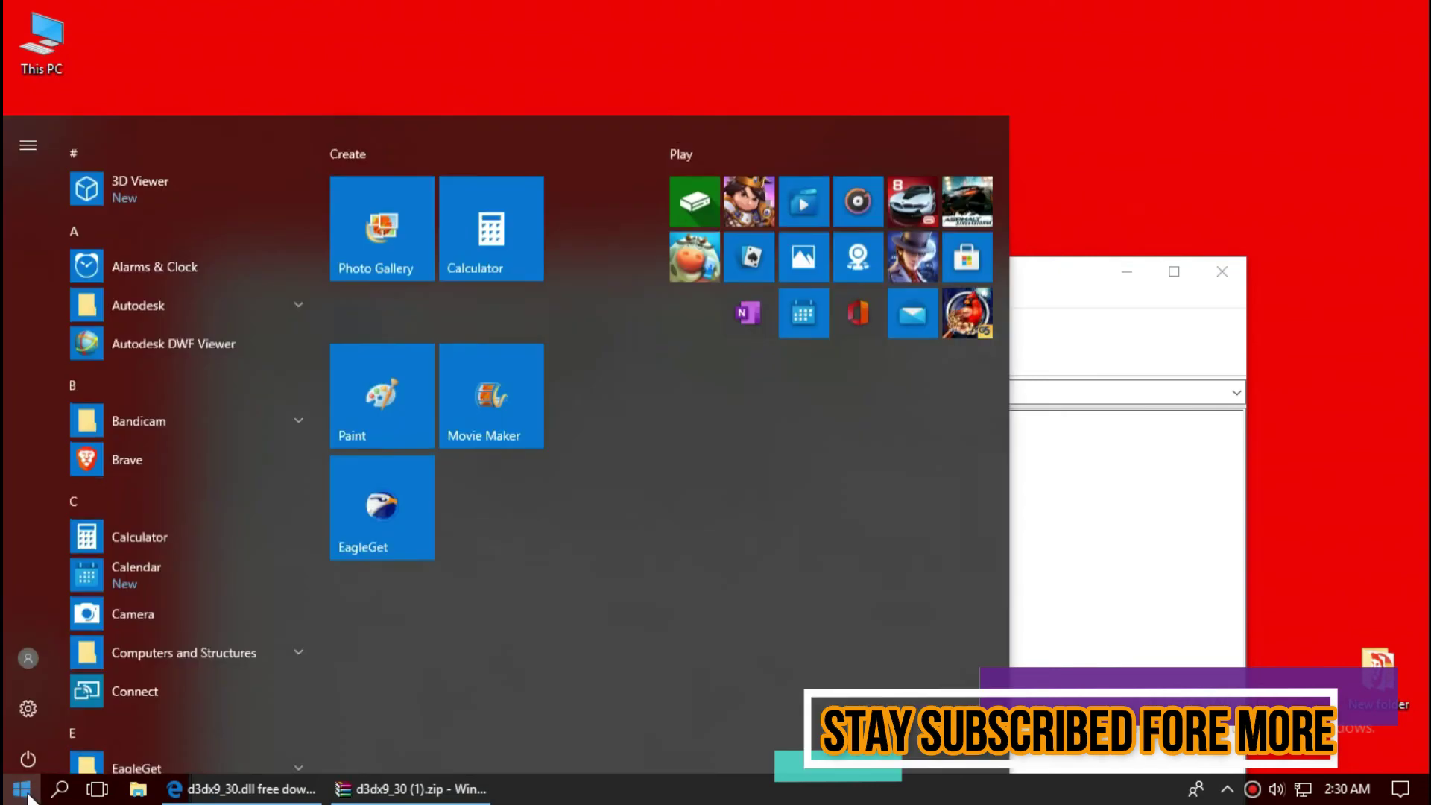
click(39, 750)
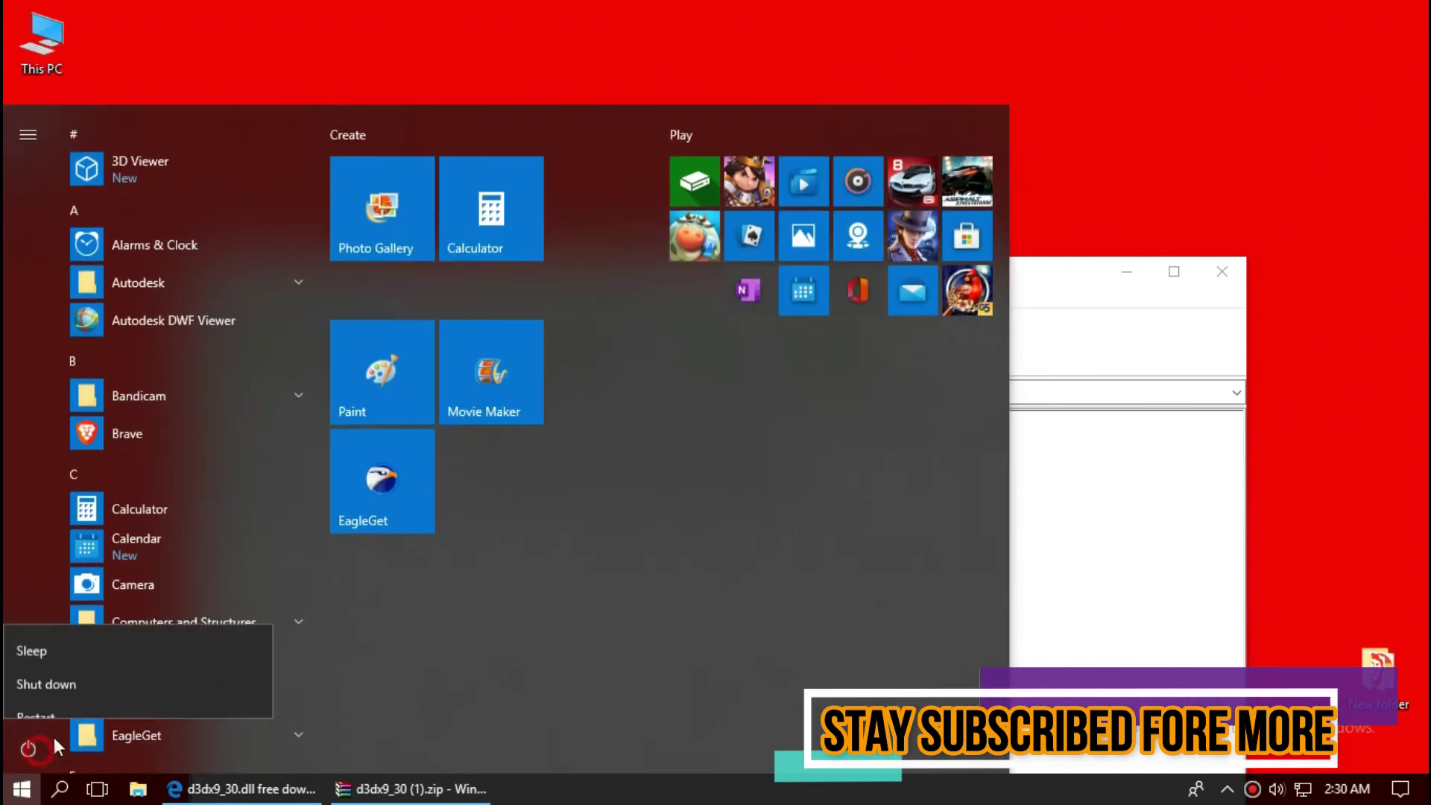